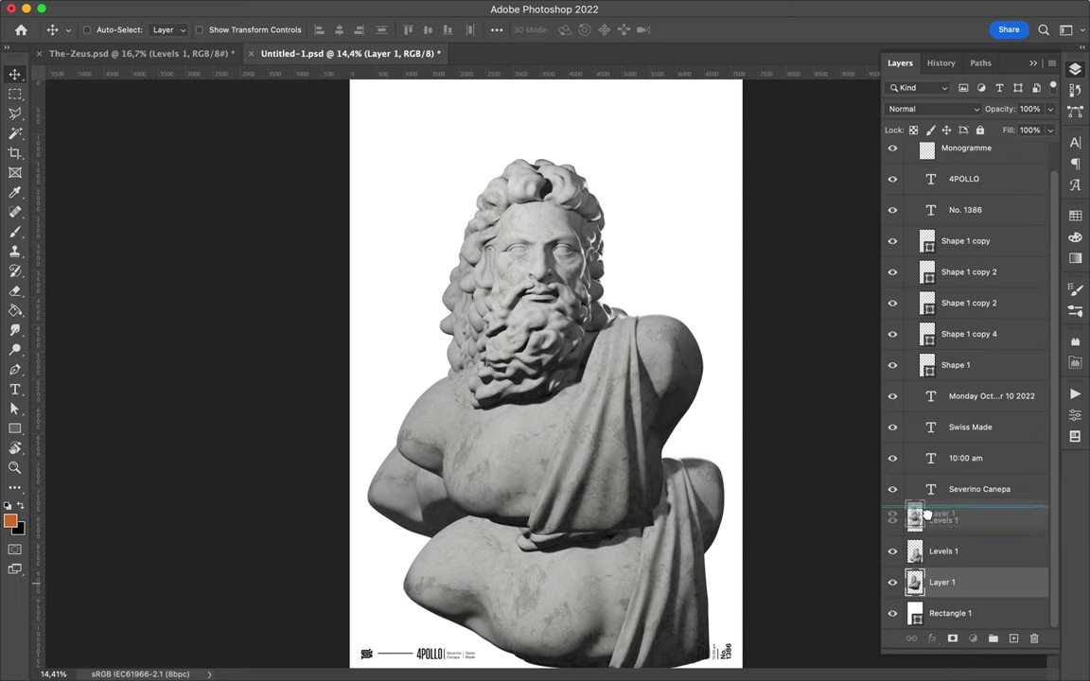
Step: Turn a wavy pen path across the lower head's eye level into a selection
scroll(448, 331, up, 5)
click(14, 370)
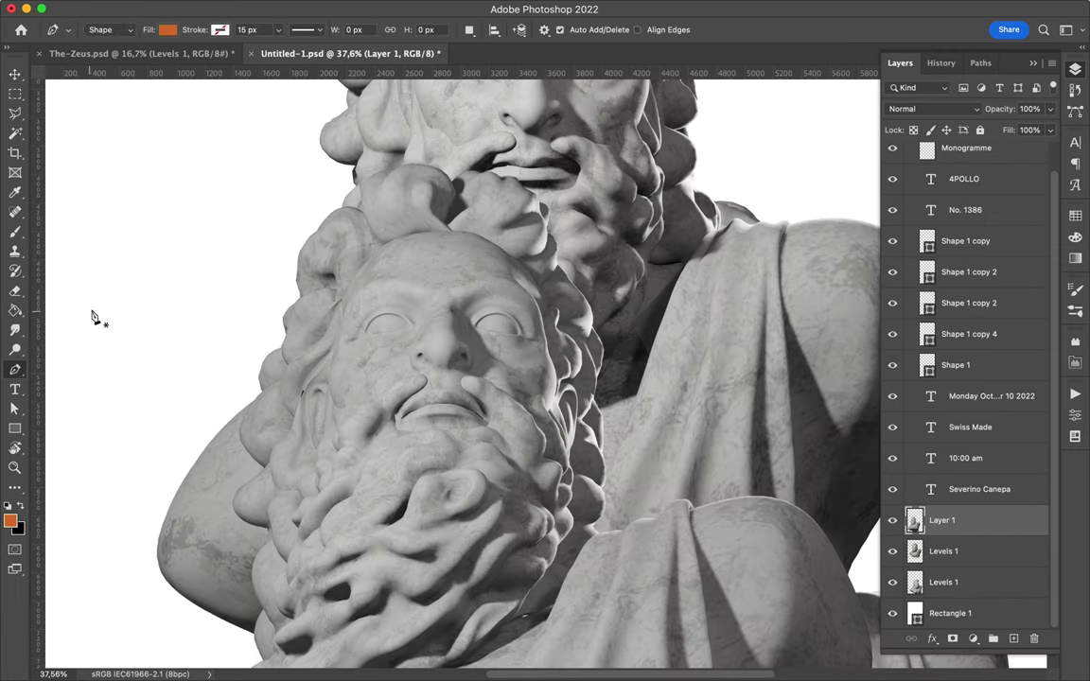
click(109, 29)
click(99, 48)
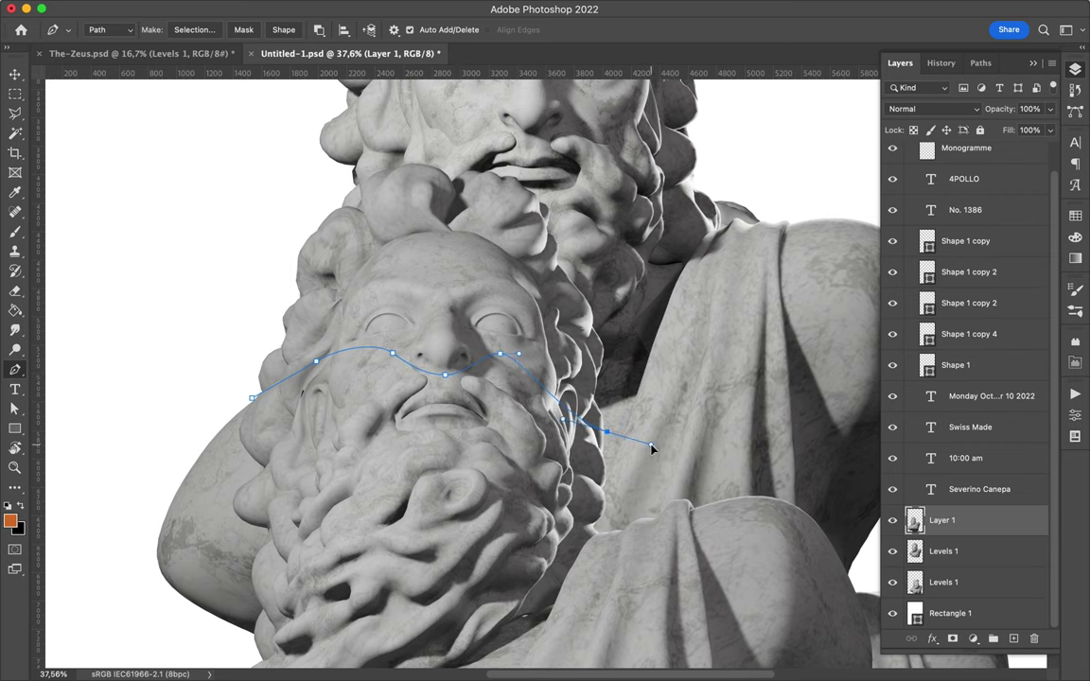
click(202, 31)
key(Return)
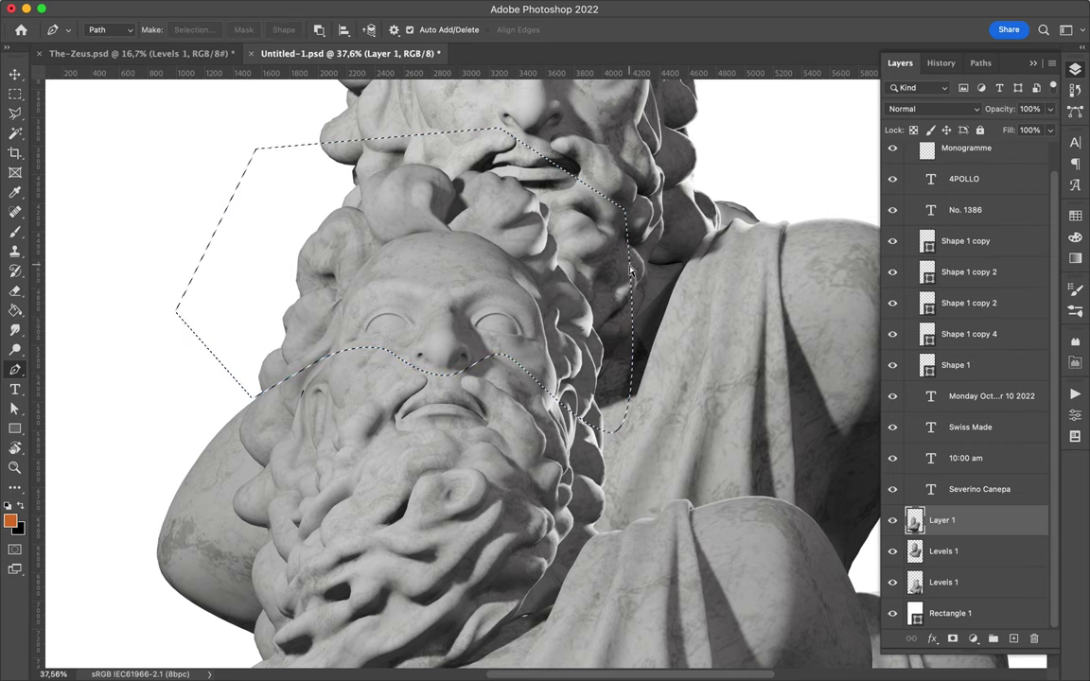
Step: Copy the selected upper head onto Layer 2 and shift it up and right
key(v)
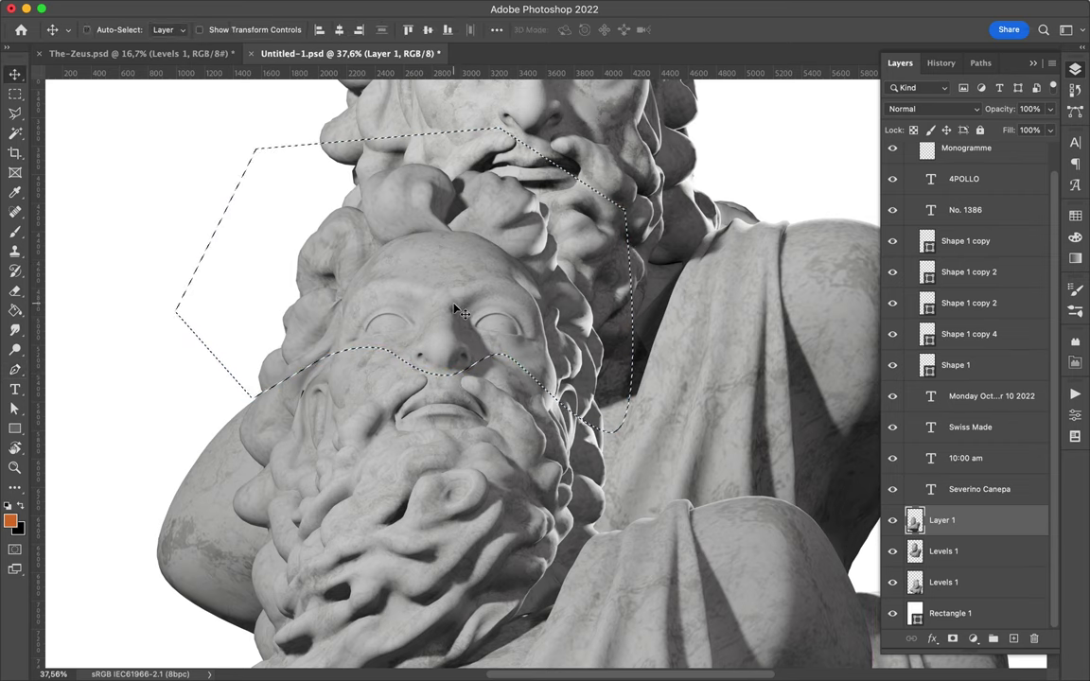
key(ctrl+j)
drag(454, 303, 558, 74)
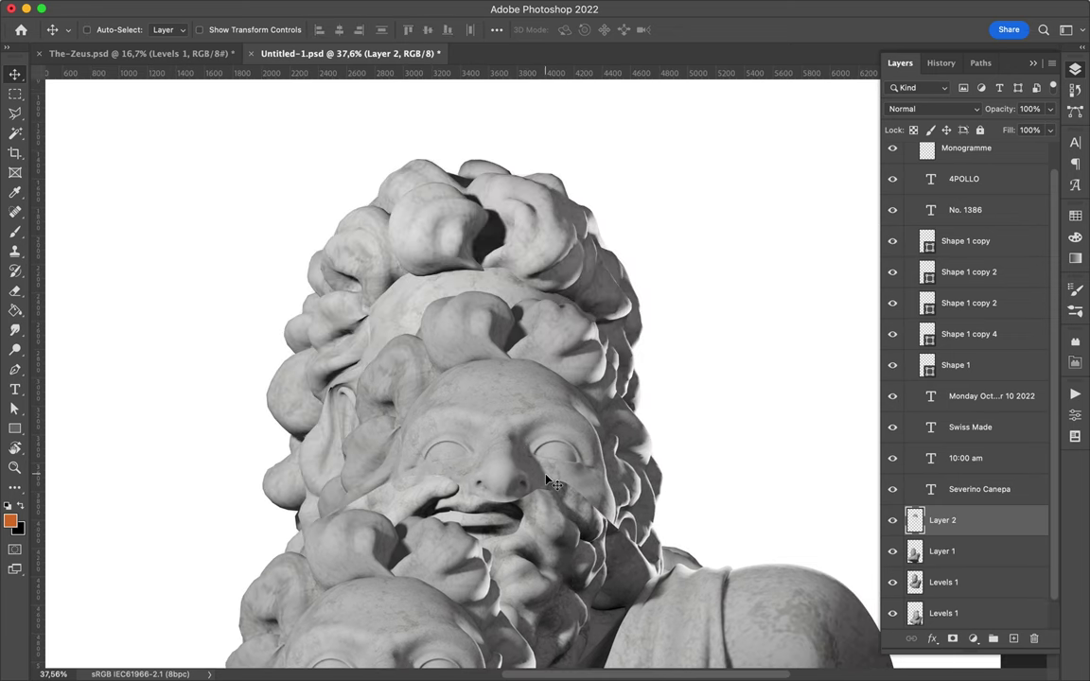
Step: Reposition the copied head slice above the face and scale it to 120%
drag(521, 366, 523, 311)
key(ctrl+t)
click(289, 29)
text(120)
key(Return)
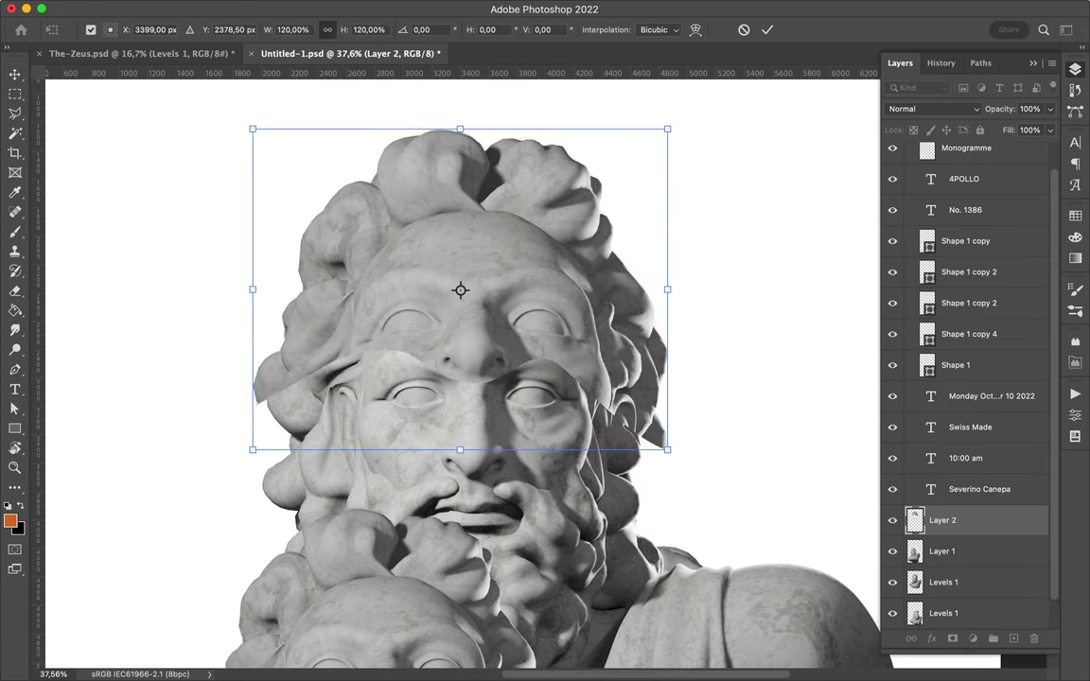
key(Return)
Step: Add a new layer and pick a hard round brush from General Brushes
ctrl+click(1013, 639)
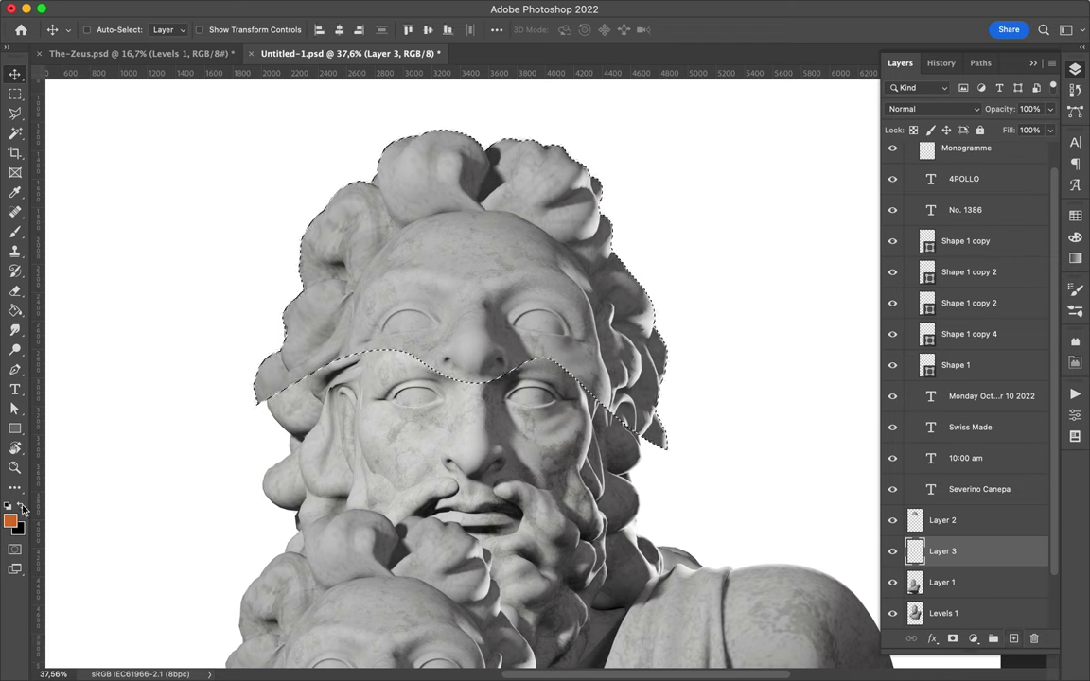
key(b)
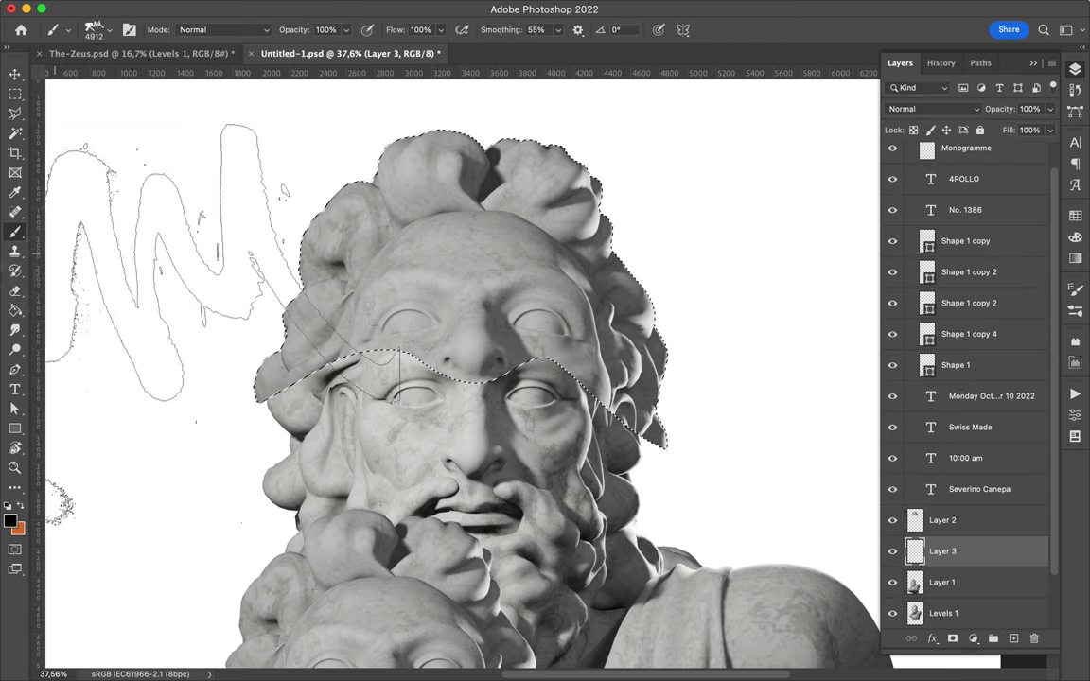
right_click(518, 223)
scroll(601, 423, up, 10)
click(530, 379)
click(605, 448)
key(Return)
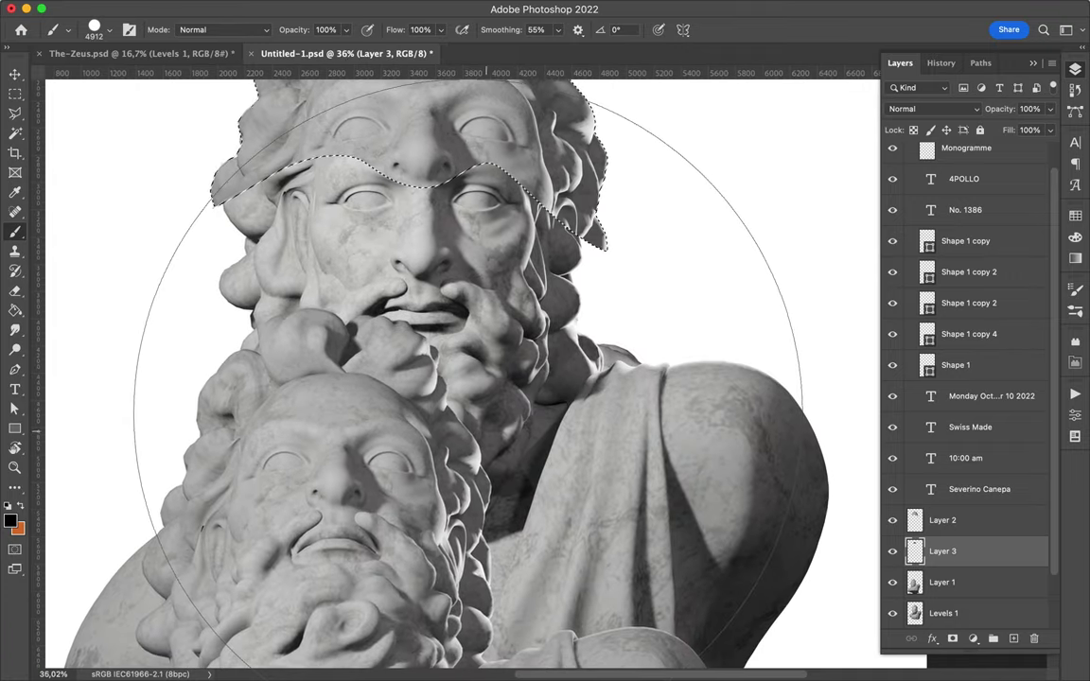
Step: Paint black inside the slice selection and apply a Gaussian Blur for a shadow
scroll(467, 416, up, 3)
key(m)
click(432, 325)
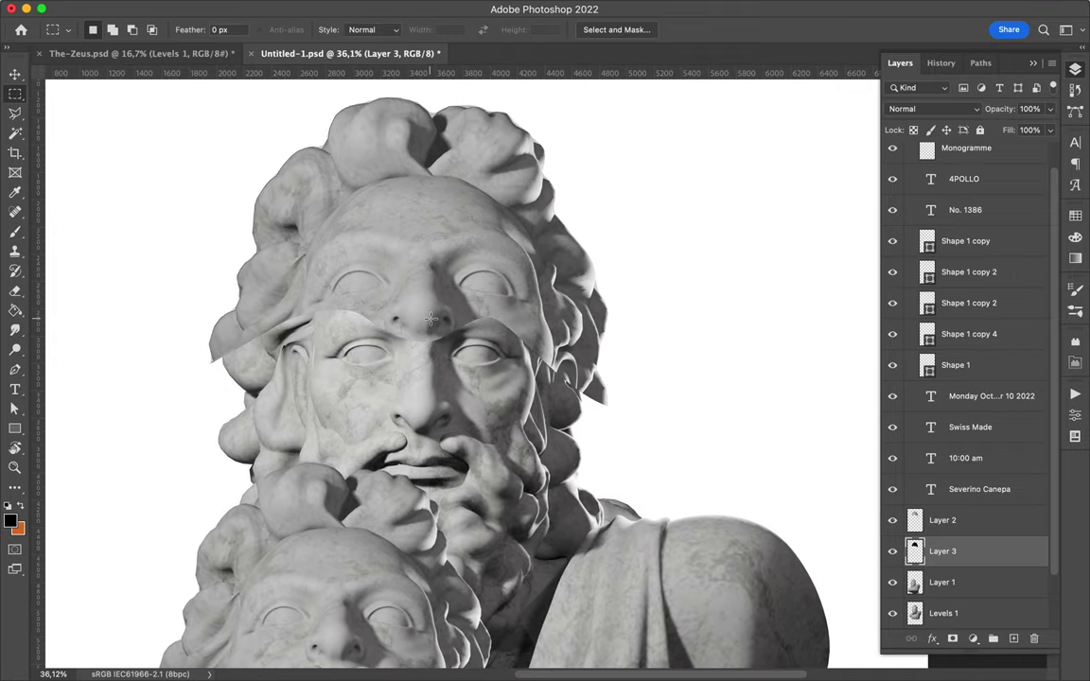
click(385, 9)
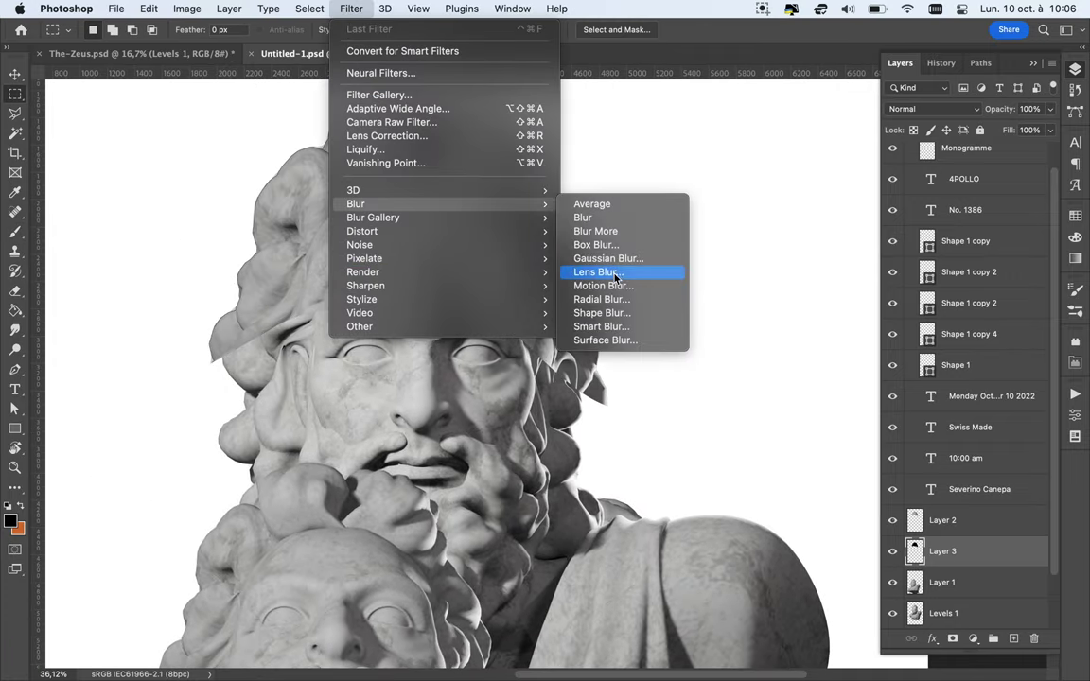
click(613, 260)
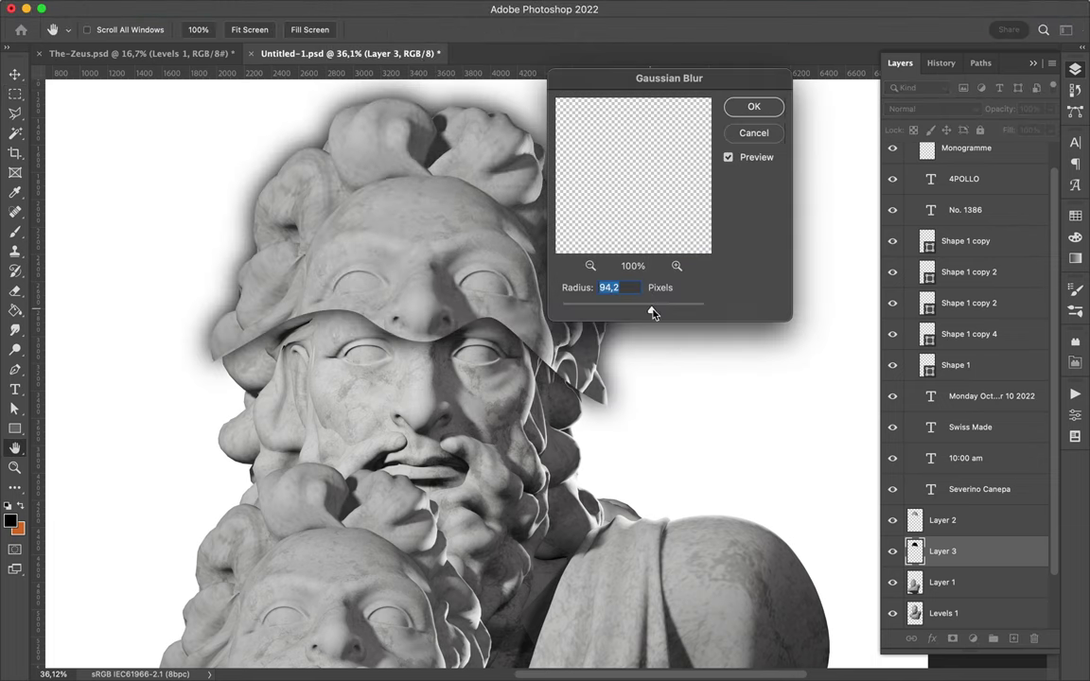
key(Return)
Step: Clip the blurred shadow beneath Layer 1, raise it, and move the bottom bust up-right
key(v)
scroll(724, 583, down, 2)
scroll(997, 532, down, 2)
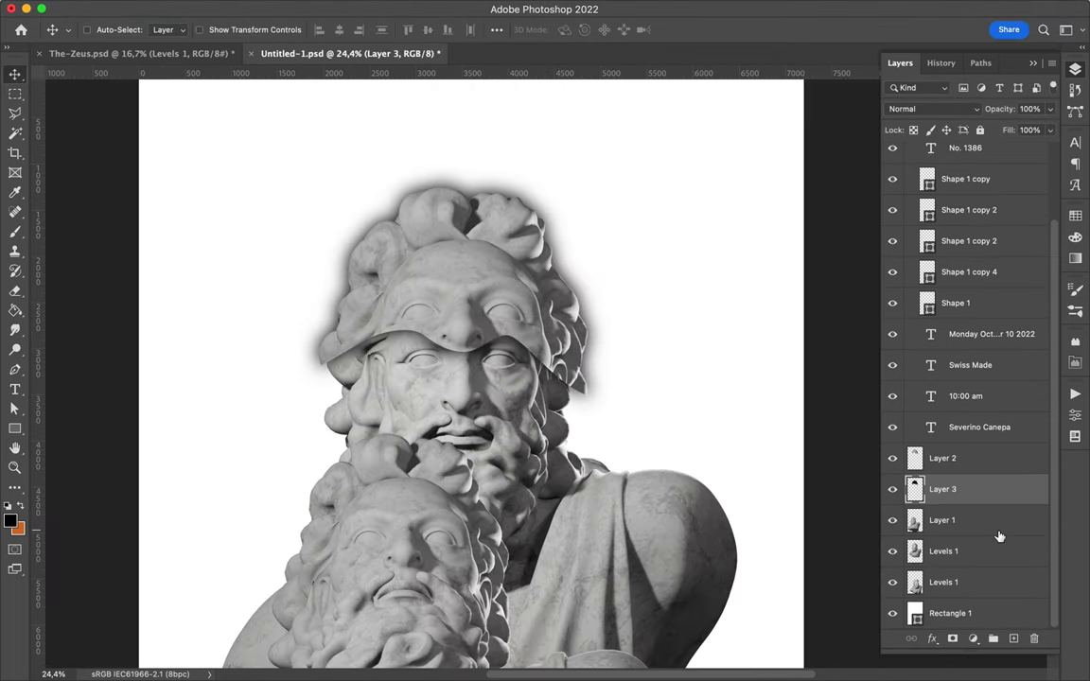
drag(984, 489, 976, 541)
alt+click(975, 537)
drag(482, 362, 484, 258)
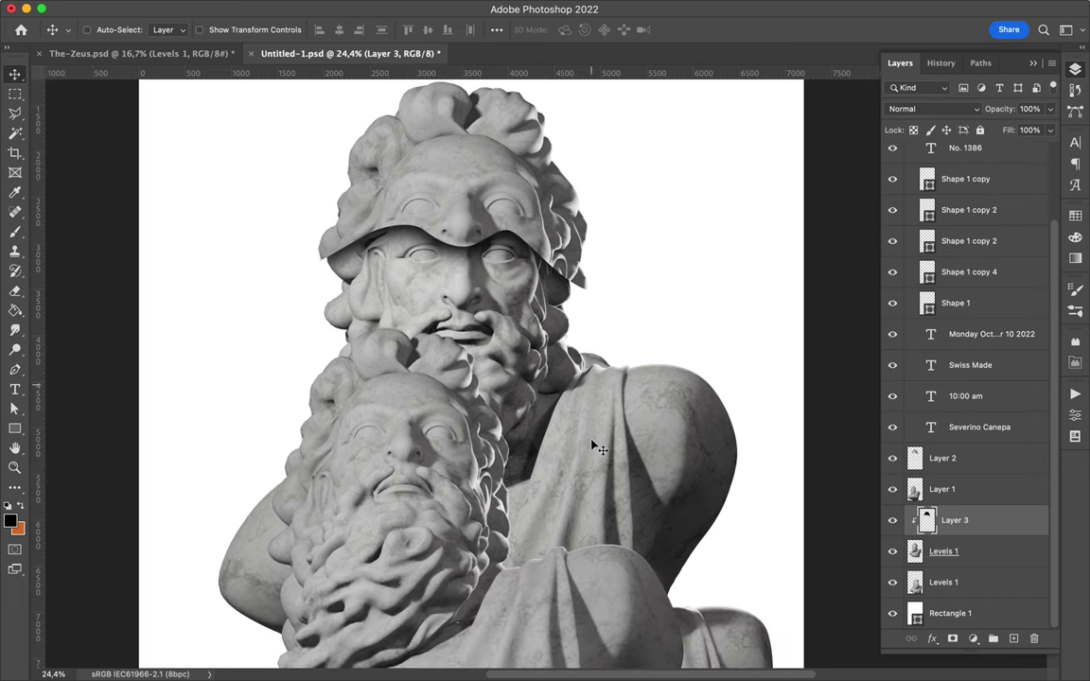
mouse_move(445, 481)
mouse_down()
mouse_move(599, 408)
mouse_move(725, 399)
mouse_up()
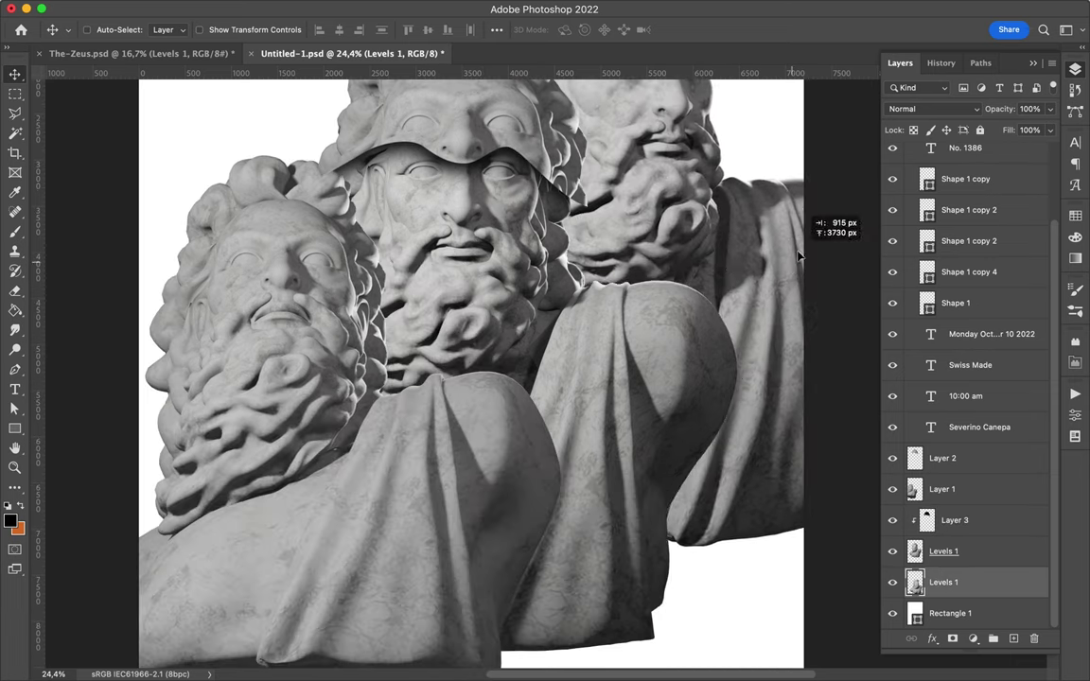
scroll(724, 399, up, 1)
Step: Select the traced face, copy it to a layer and move it onto the middle head
scroll(724, 399, up, 1)
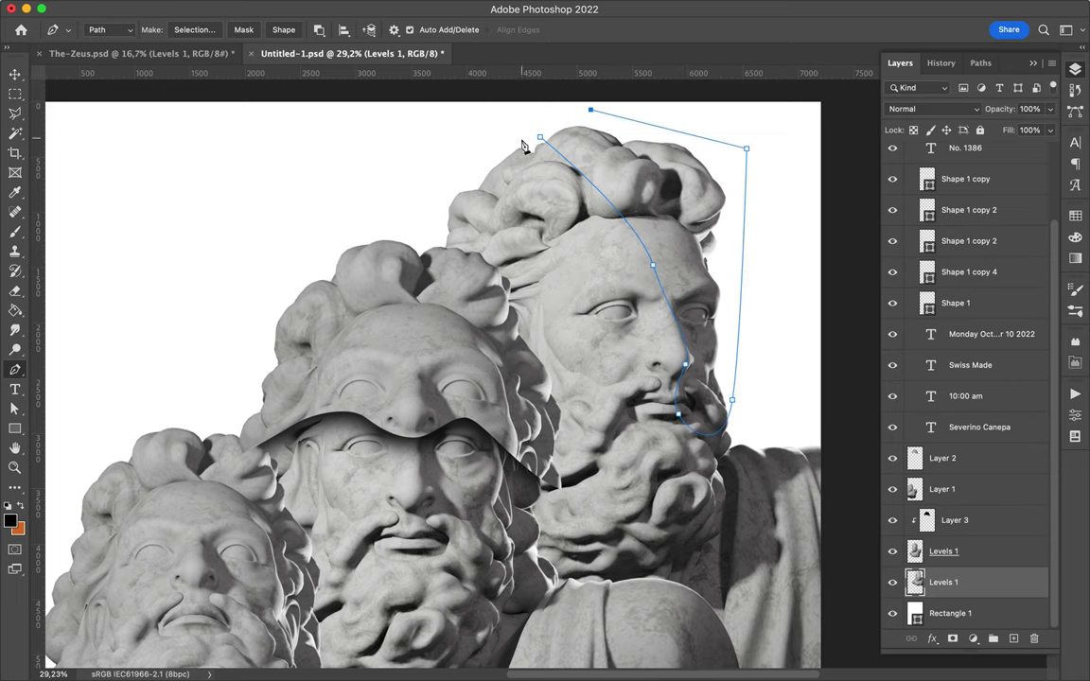
click(194, 30)
key(Return)
key(ctrl+j)
key(v)
drag(635, 277, 543, 473)
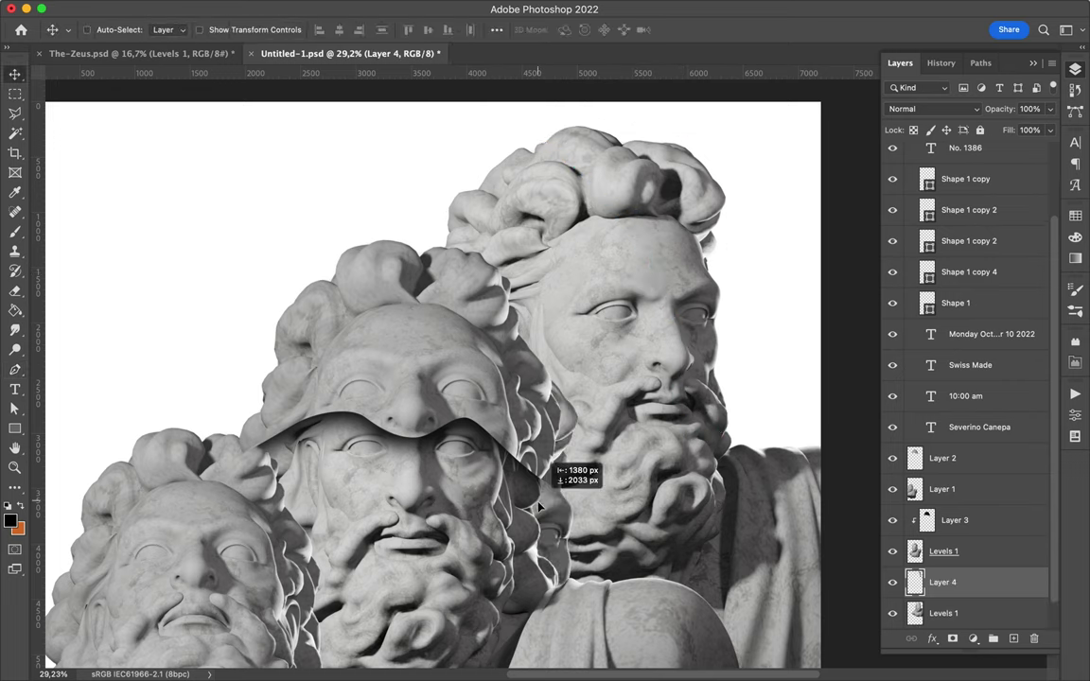
drag(946, 582, 973, 516)
drag(499, 584, 540, 596)
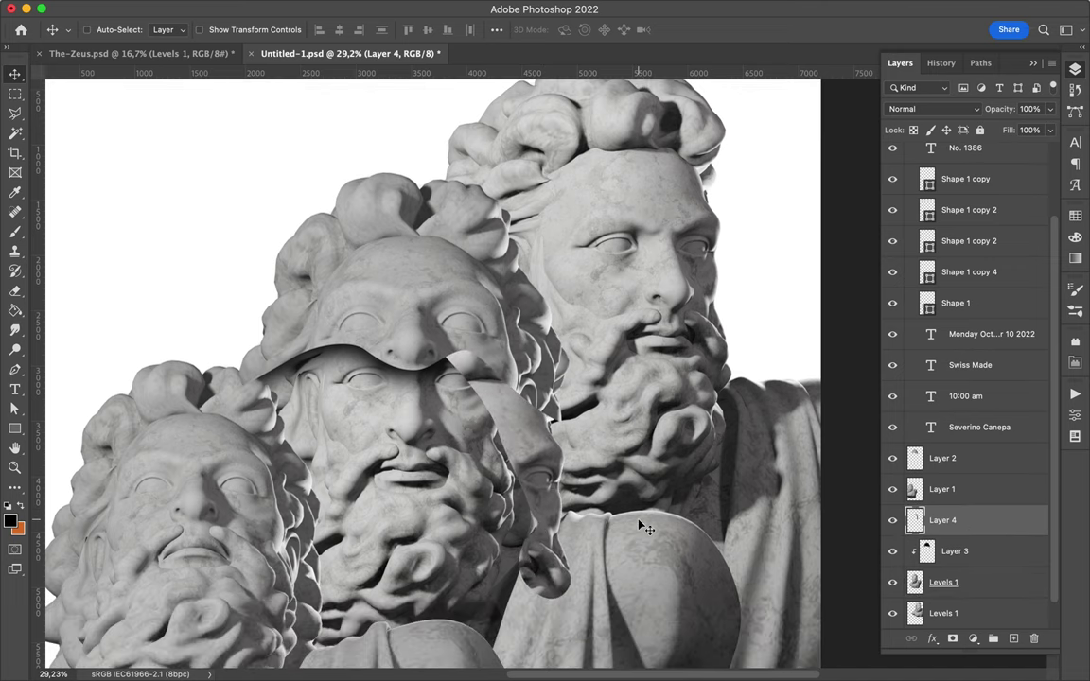
Step: Close a new face outline, copy it from the statue layer and place it on the middle statue
key(p)
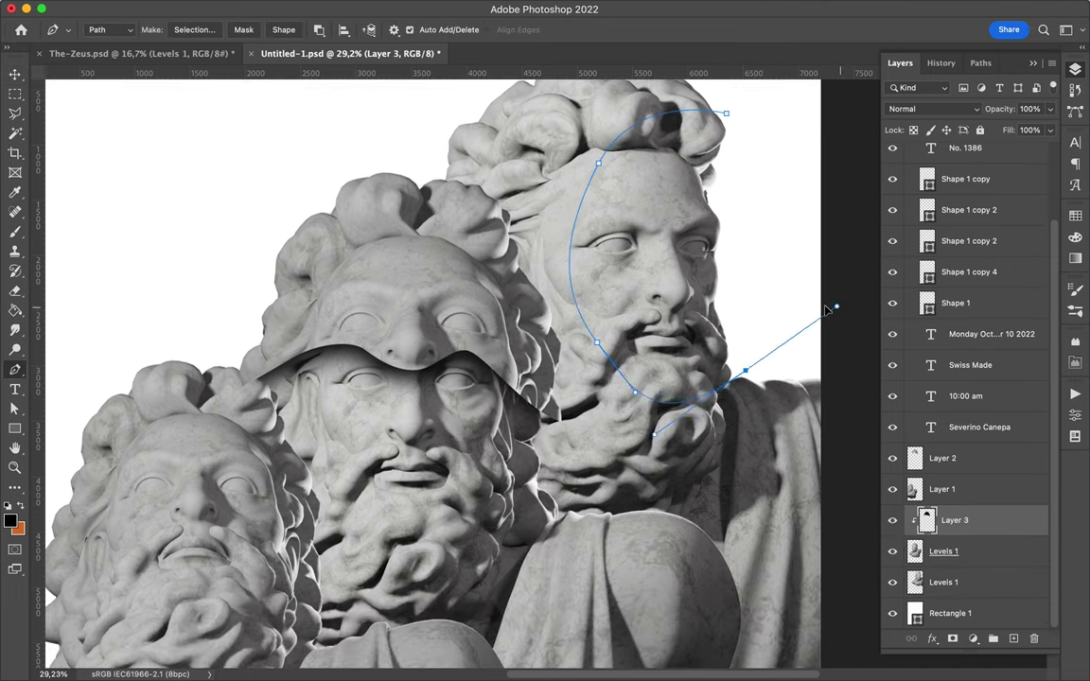
click(728, 115)
click(194, 30)
key(Return)
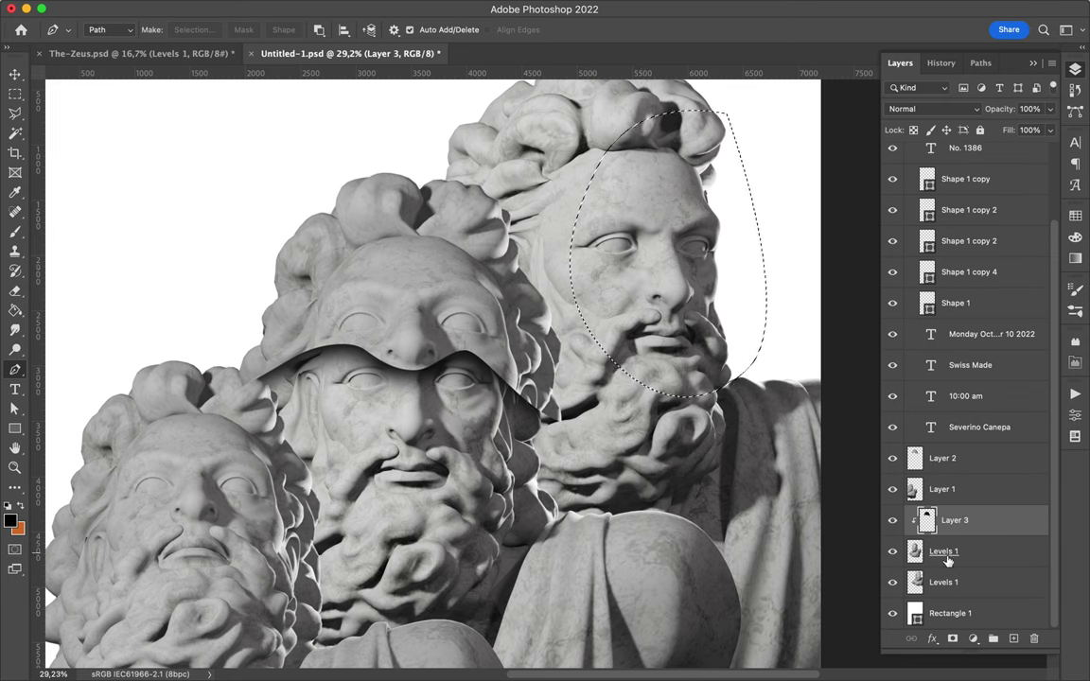
click(955, 582)
key(ctrl+j)
key(v)
drag(643, 284, 496, 492)
mouse_move(946, 582)
mouse_down()
mouse_move(956, 515)
mouse_move(955, 544)
mouse_up()
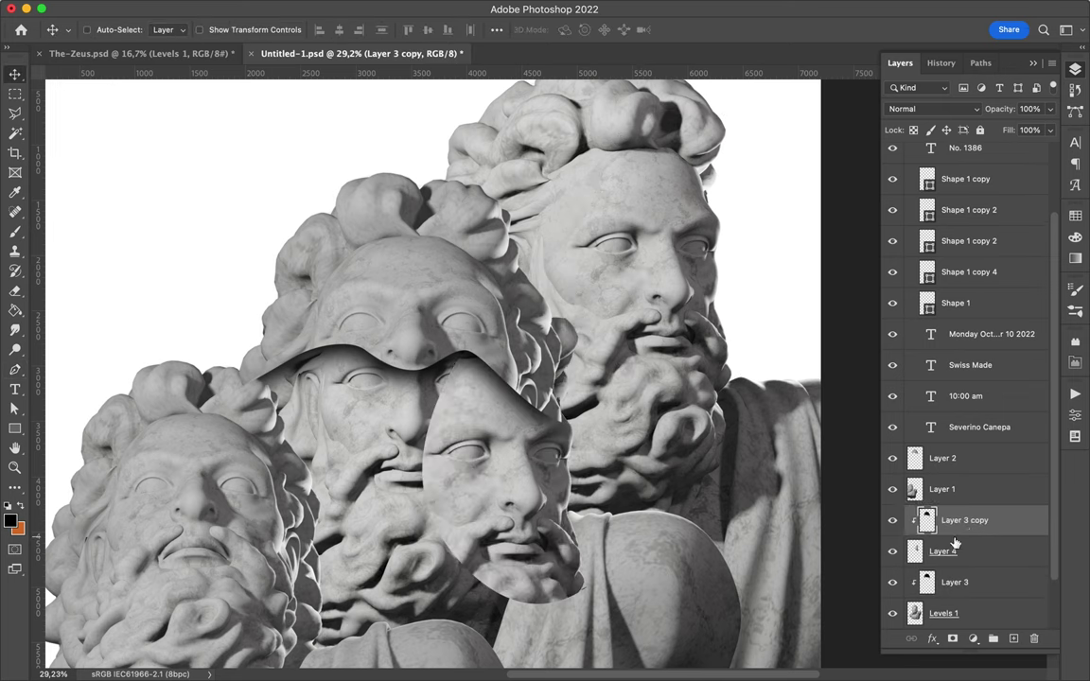
Step: Try moving the Layer 4 face copy, undo it, and drag the Layer 1 bust up-right
key(alt+bracketleft)
mouse_move(519, 511)
mouse_down()
mouse_move(527, 428)
mouse_move(596, 455)
mouse_up()
scroll(596, 455, down, 2)
drag(553, 525, 708, 568)
key(ctrl+z)
key(ctrl+z)
key(ctrl+z)
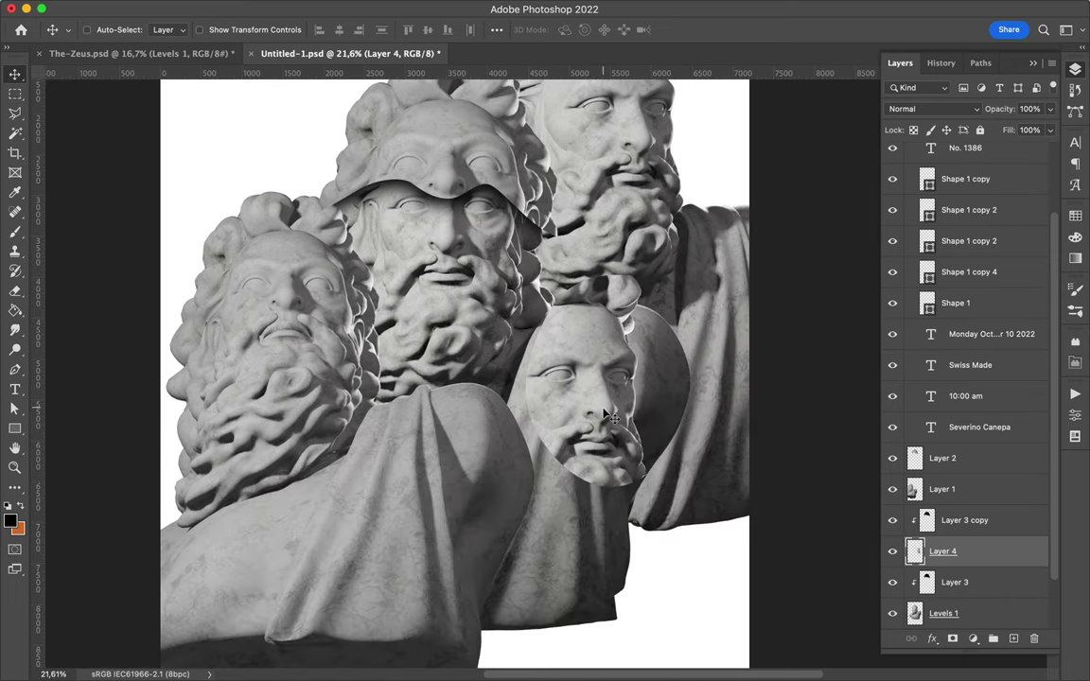
key(ctrl+z)
key(ctrl+z)
drag(405, 381, 341, 402)
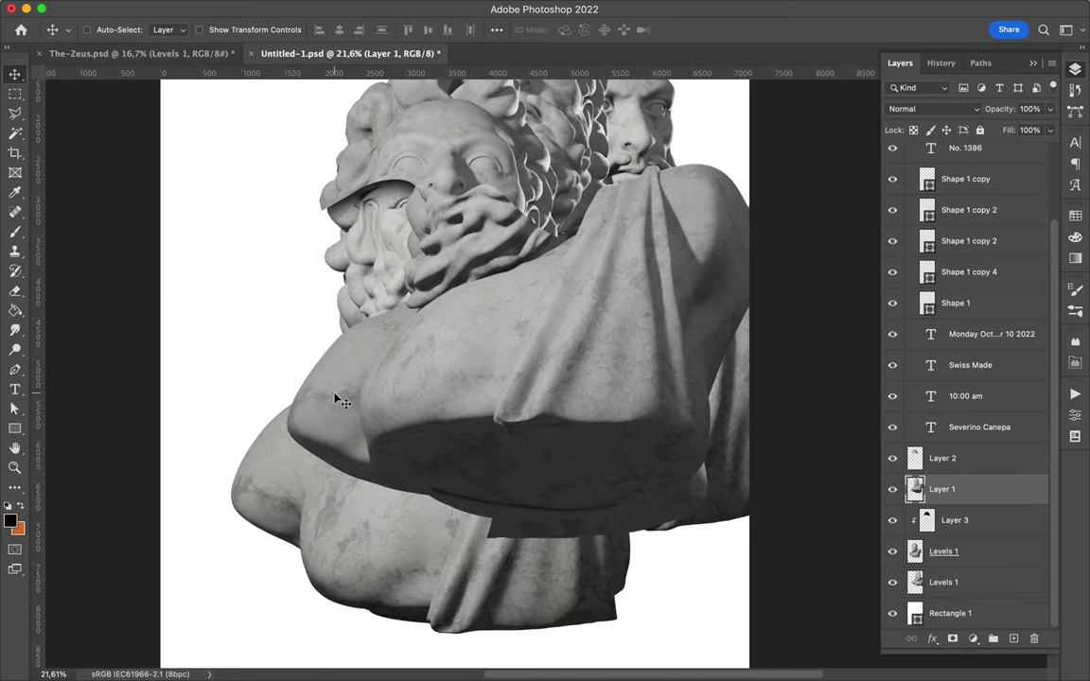
Step: Select the path, move the bust and shoulder pieces, and place Layer 5 below Layer 4
key(ctrl+Return)
key(v)
drag(635, 281, 371, 536)
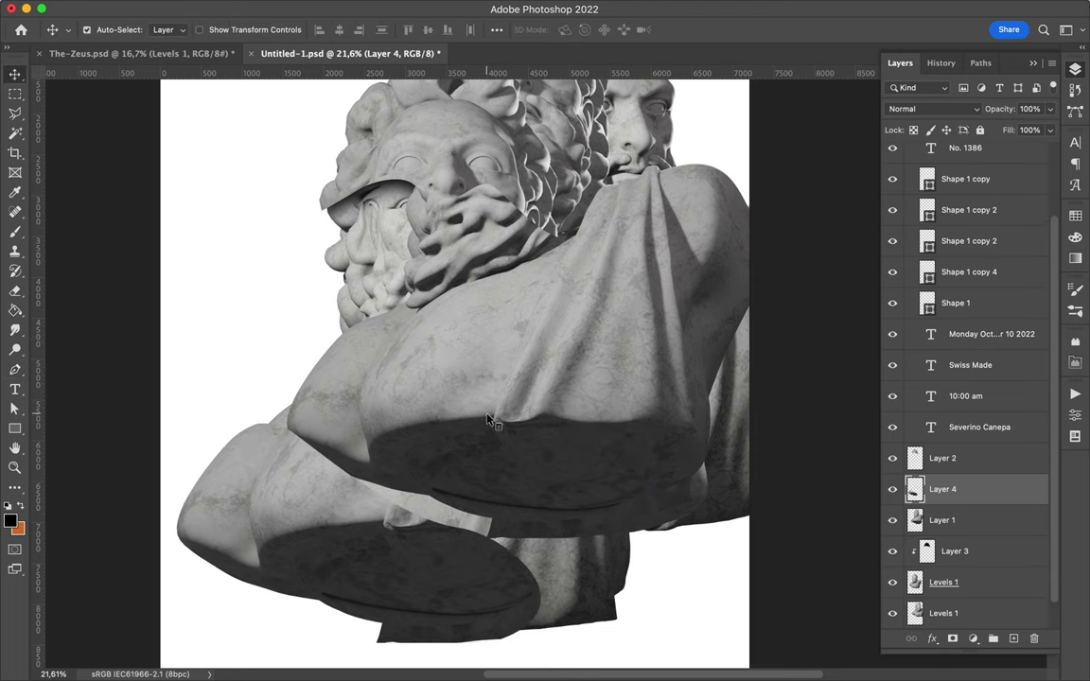
drag(489, 420, 726, 384)
drag(960, 525, 960, 531)
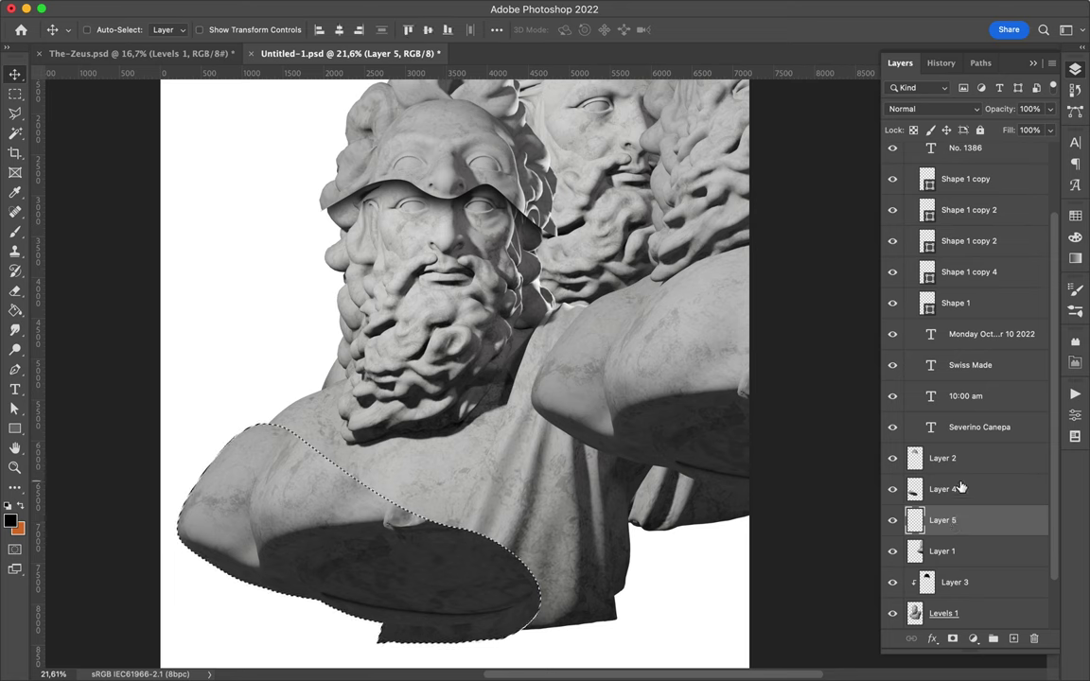
Step: Blur Layer 5 with a 94.2 px Gaussian Blur, clip it under Layer 1, and slide the bust
key(b)
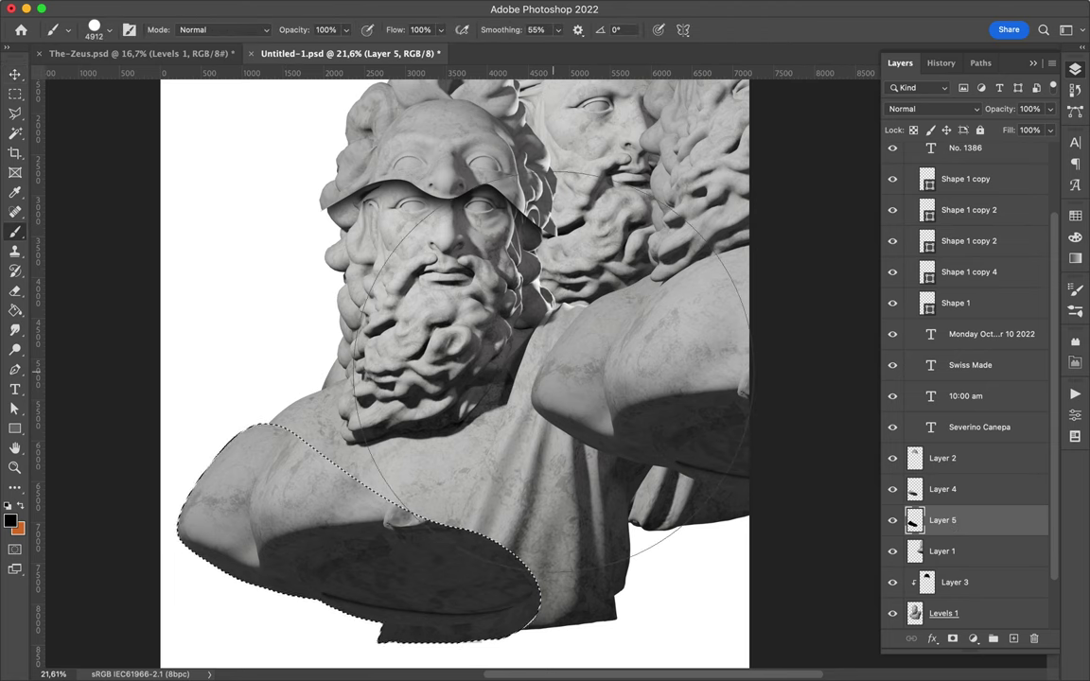
key(l)
key(v)
click(351, 8)
click(631, 267)
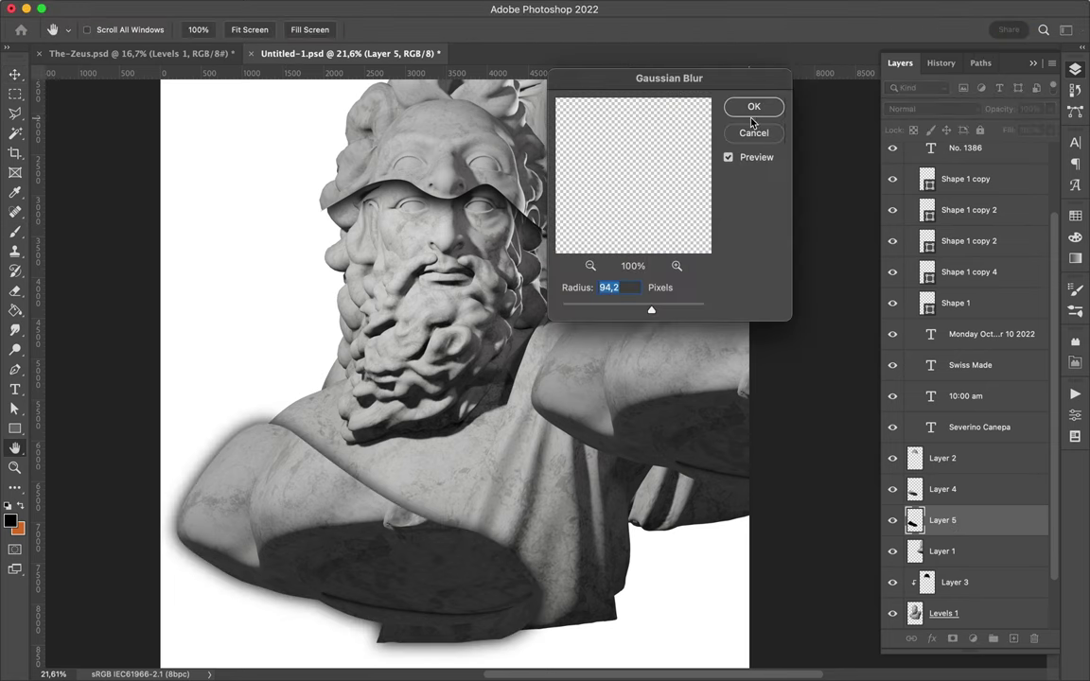
click(751, 106)
drag(960, 457, 956, 503)
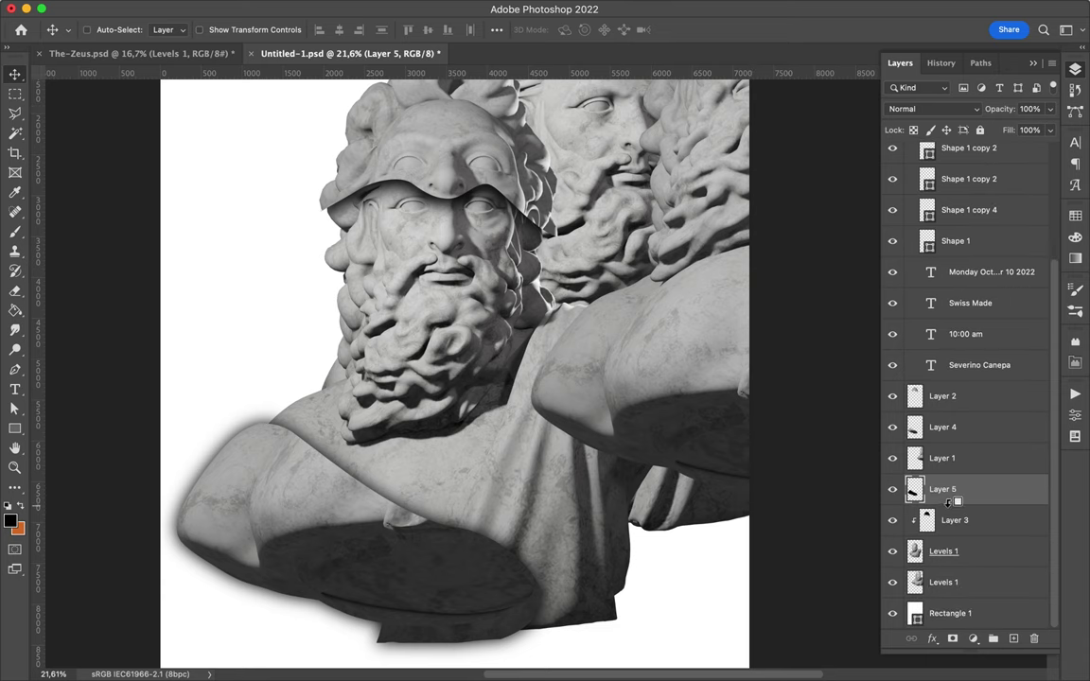
drag(464, 511, 391, 445)
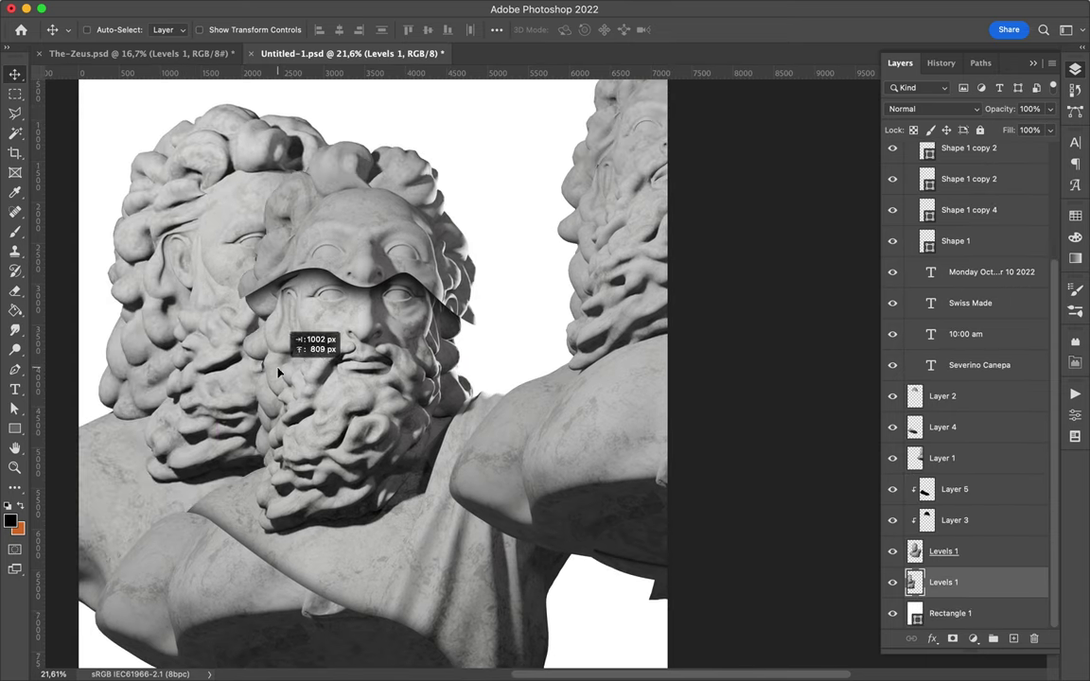
Step: Duplicate the Layer 2/Layer 3 head slice upward twice, shrinking each copy to about 88%
drag(391, 445, 383, 606)
super+click(398, 244)
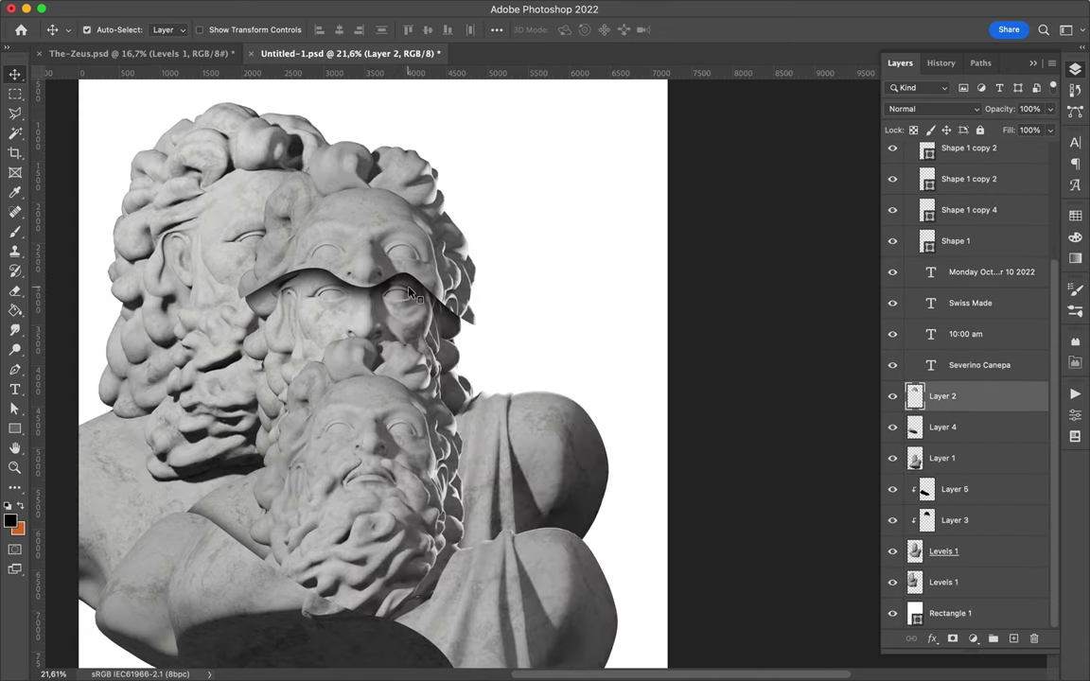
alt+drag(398, 244, 398, 217)
key(ctrl+t)
drag(356, 326, 361, 304)
key(Return)
key(ctrl+t)
mouse_move(361, 190)
alt+mouse_down()
mouse_move(358, 165)
mouse_move(382, 176)
alt+mouse_up()
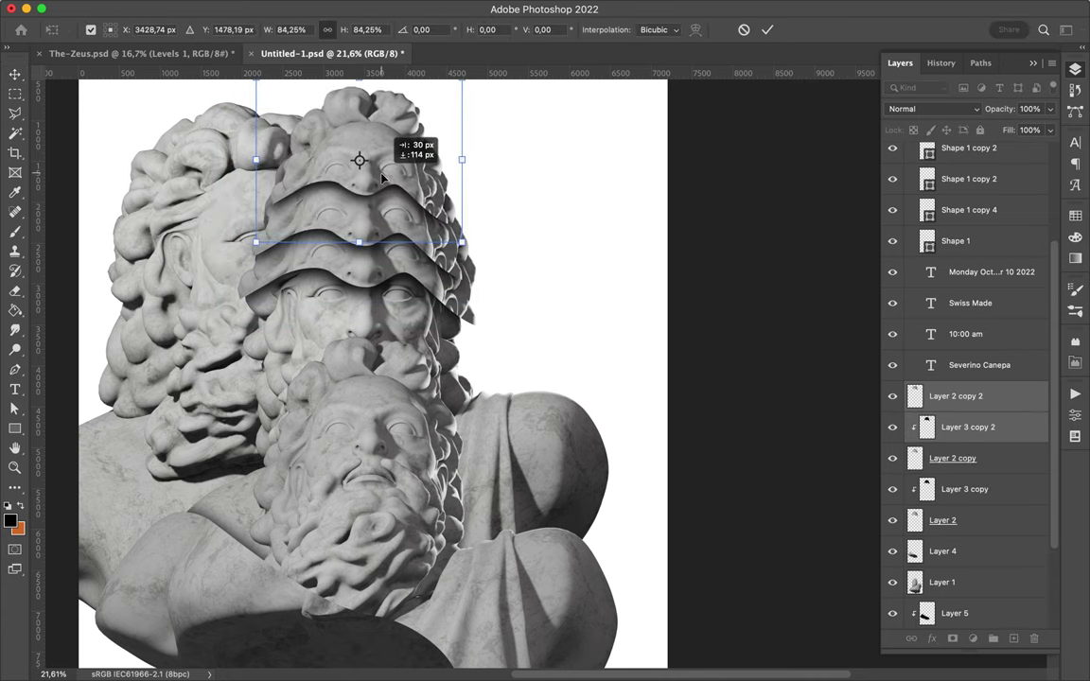
key(Return)
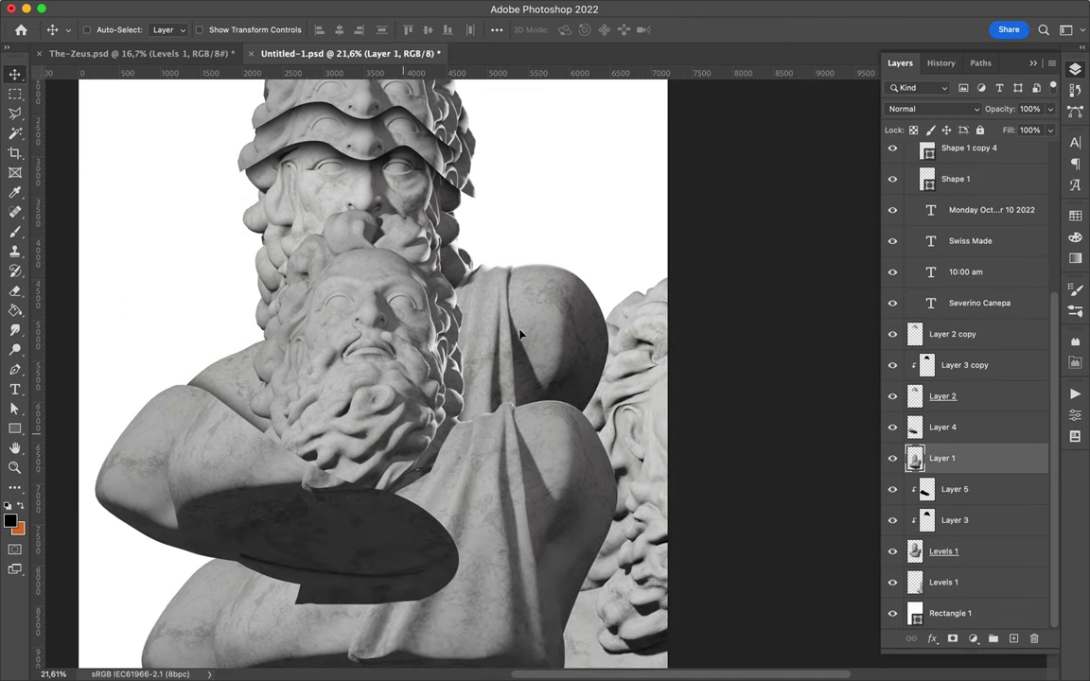
Step: Reposition the Layer 1 bust and the lower Levels 1 bust, then show Levels 1 again
mouse_move(520, 333)
mouse_down()
mouse_move(318, 348)
mouse_move(252, 424)
mouse_up()
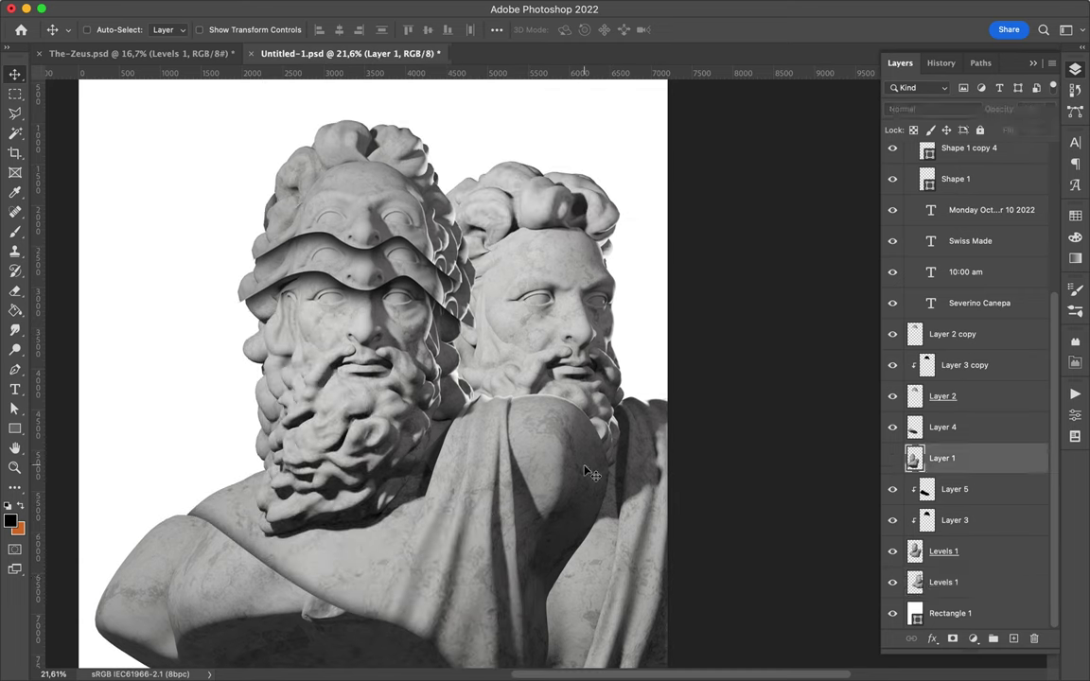
drag(589, 473, 532, 400)
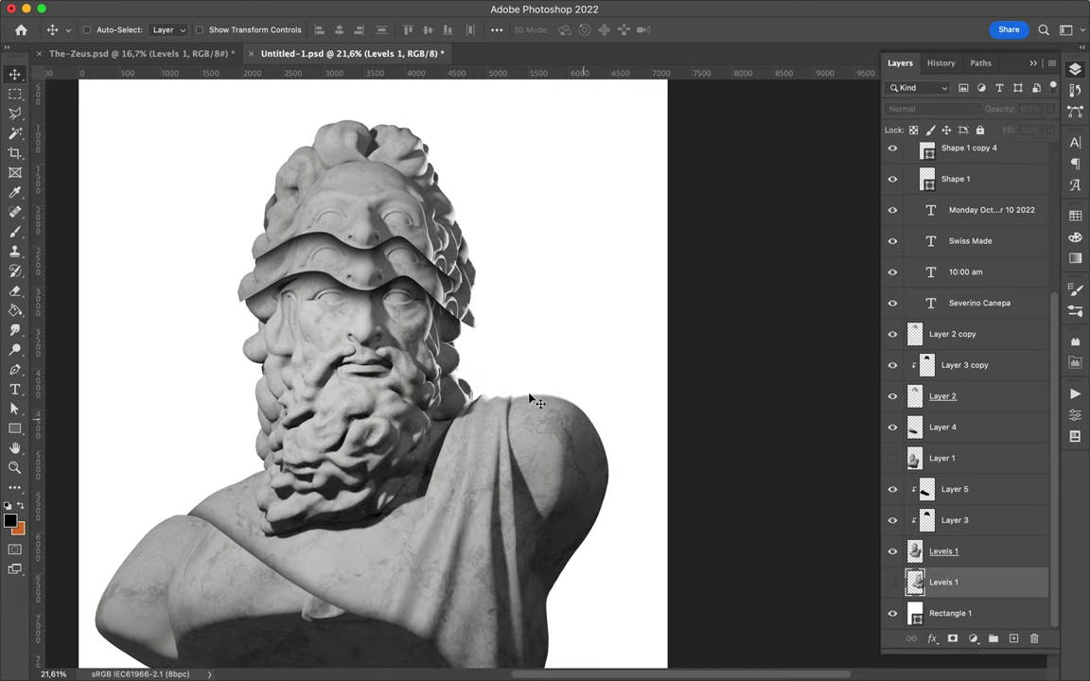
key(ctrl+z)
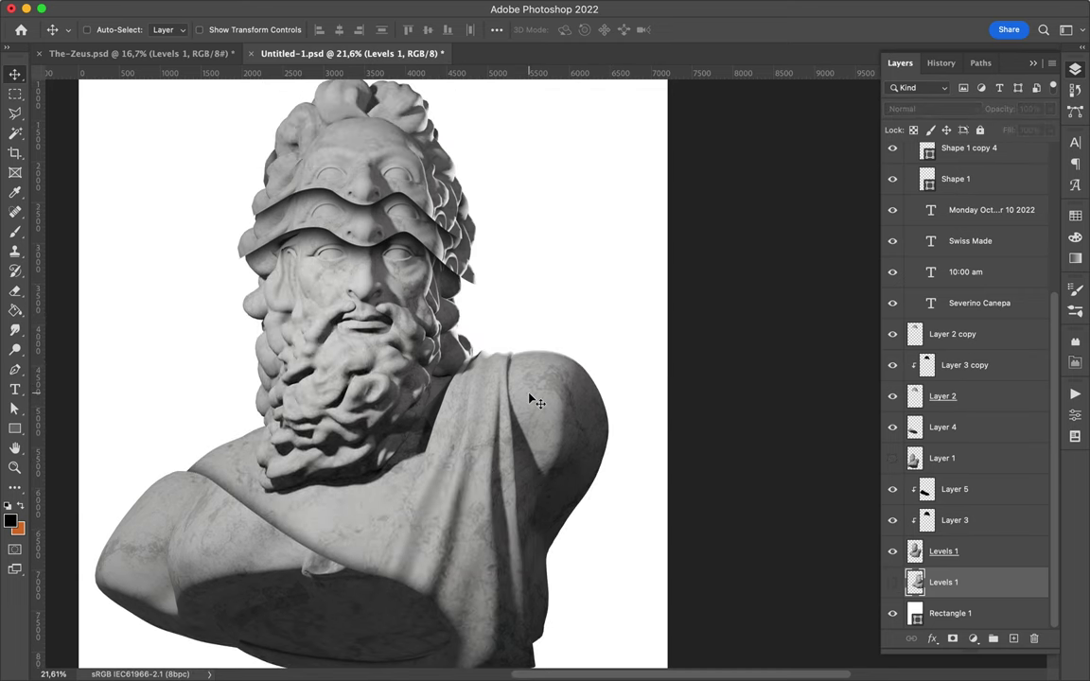
click(892, 582)
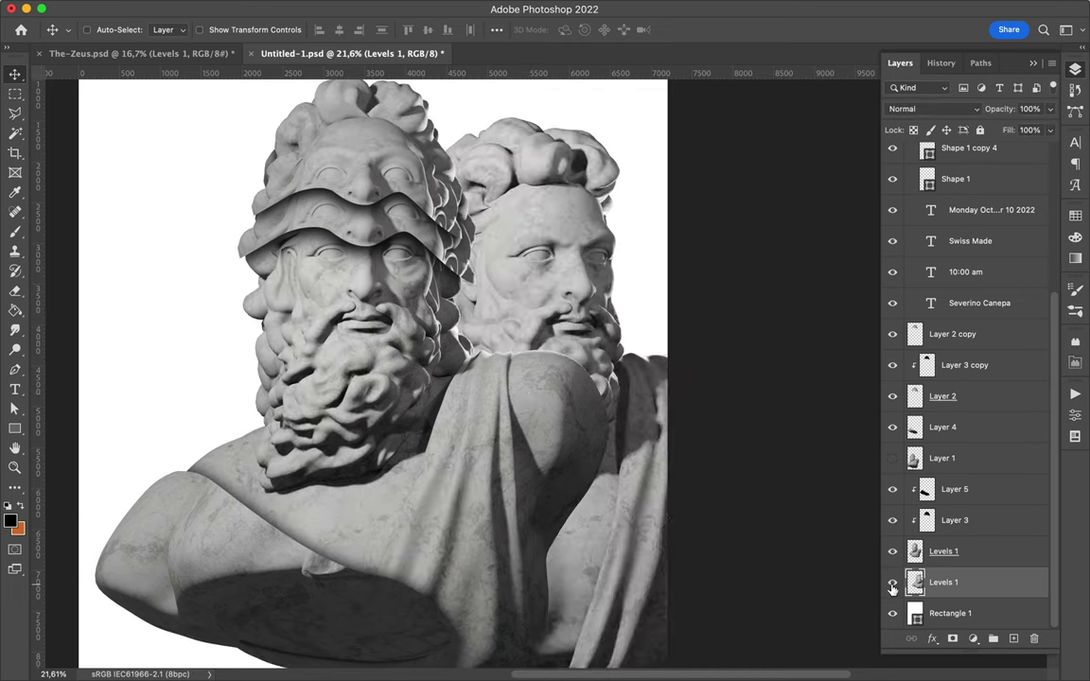
Step: Set the second bust behind, copy its traced arm to Layer 6, and bring it onto the front bust
drag(412, 497, 225, 324)
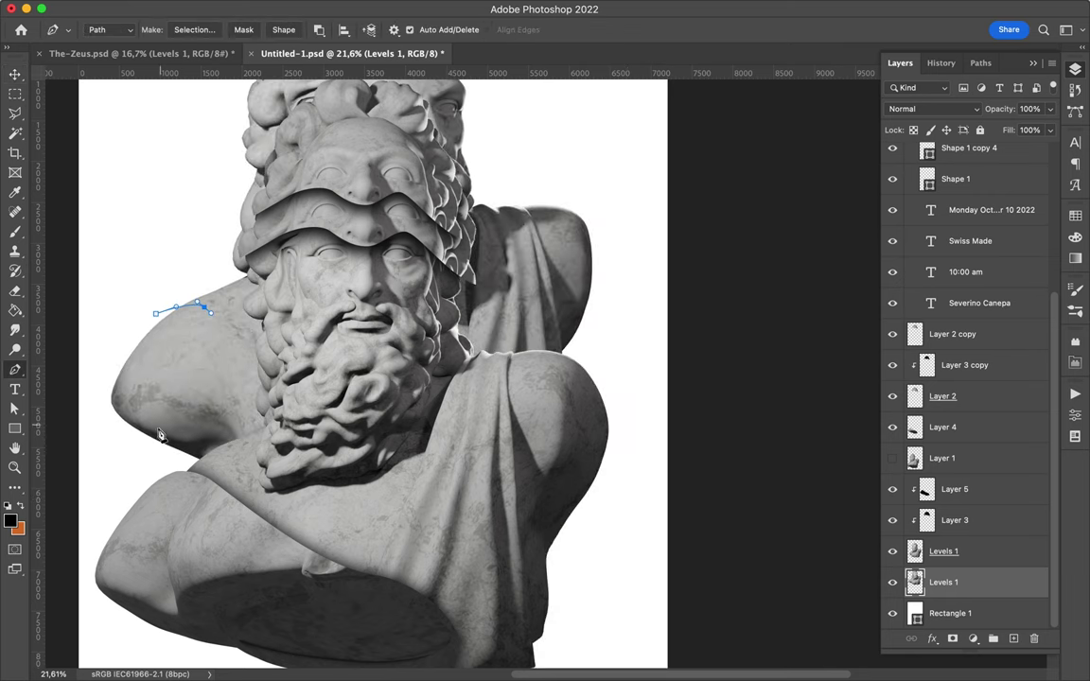
scroll(160, 434, left, 5)
click(87, 359)
click(195, 29)
click(632, 272)
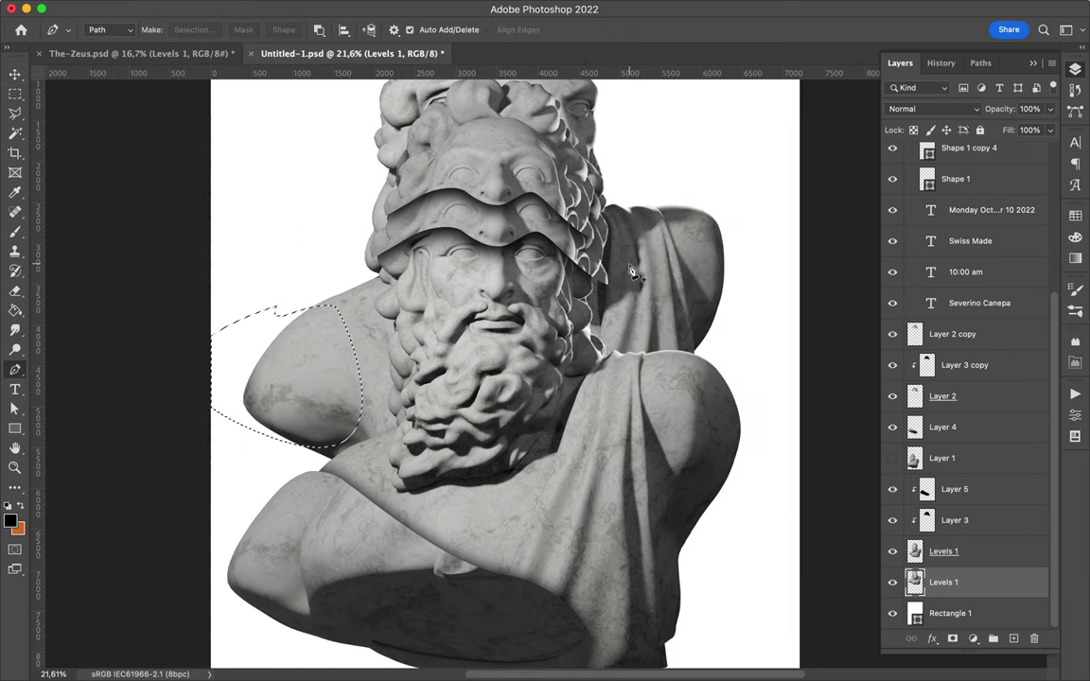
key(ctrl+j)
key(v)
drag(946, 581, 946, 350)
mouse_move(302, 388)
mouse_down()
mouse_move(307, 539)
mouse_move(329, 576)
mouse_move(336, 382)
mouse_move(761, 345)
mouse_up()
Step: Rotate the arm about 154°, tuck it below Layer 1 at the base, and duplicate Layer 5's shadow over it
key(ctrl+t)
mouse_move(655, 226)
mouse_down()
mouse_move(832, 404)
mouse_move(653, 270)
mouse_up()
key(Return)
drag(690, 321, 688, 455)
scroll(691, 463, down, 2)
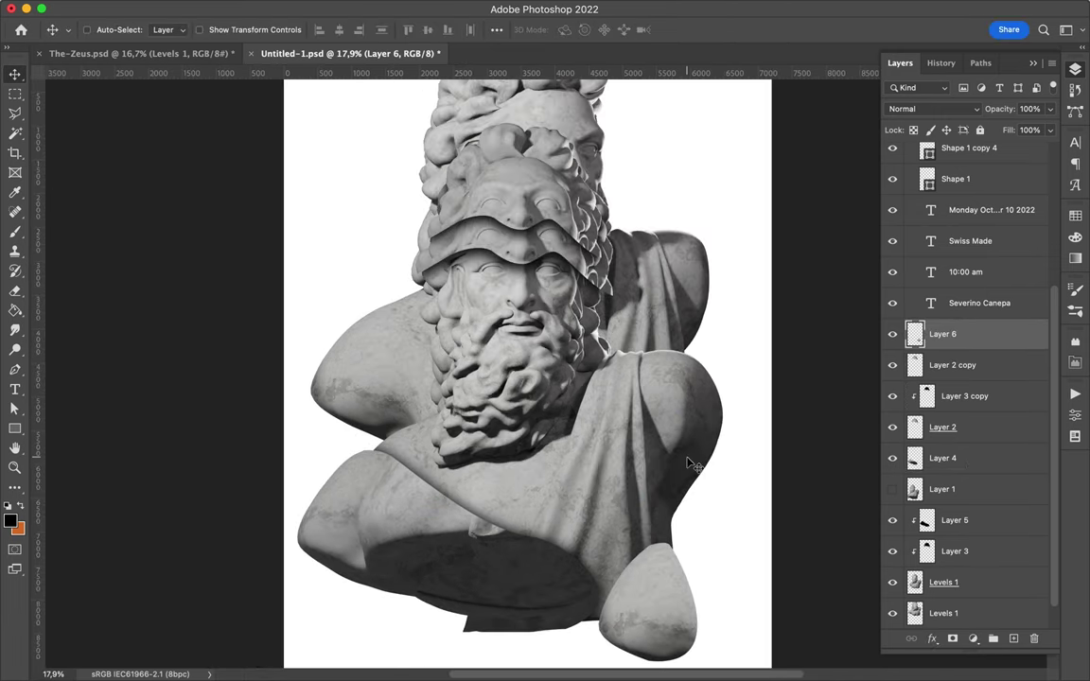
mouse_move(945, 333)
mouse_down()
mouse_move(961, 584)
mouse_move(946, 504)
mouse_up()
drag(658, 574, 676, 576)
drag(946, 520, 946, 486)
ctrl+click(639, 557)
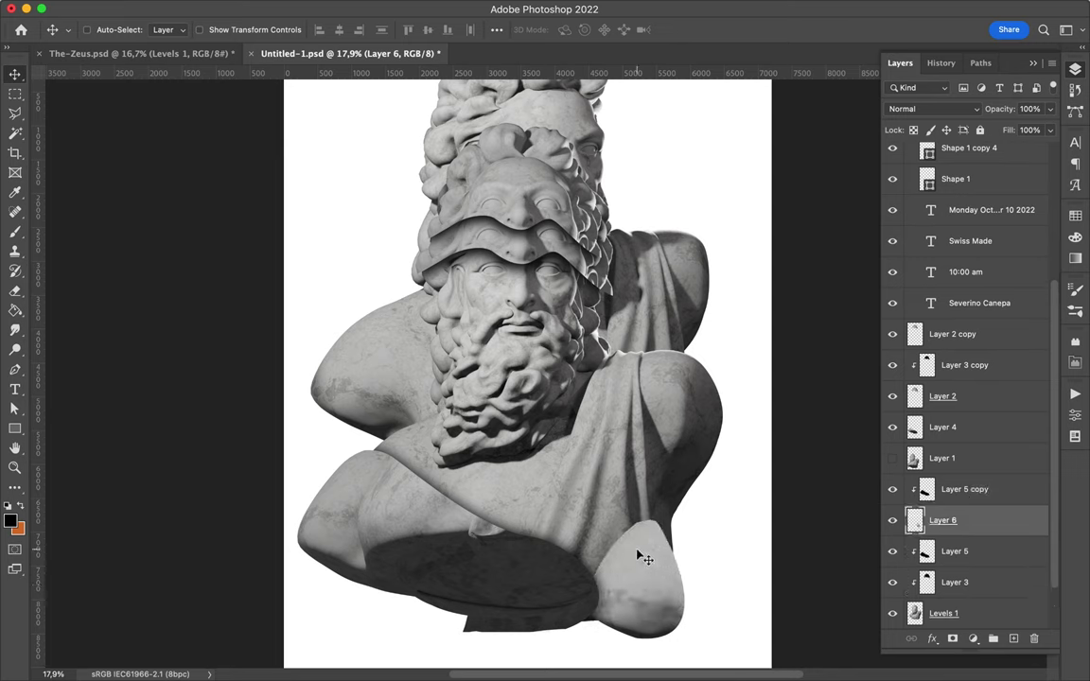
Step: Cut a rounded piece from the arm onto Layer 7 and move it above Layer 1
drag(640, 557, 667, 617)
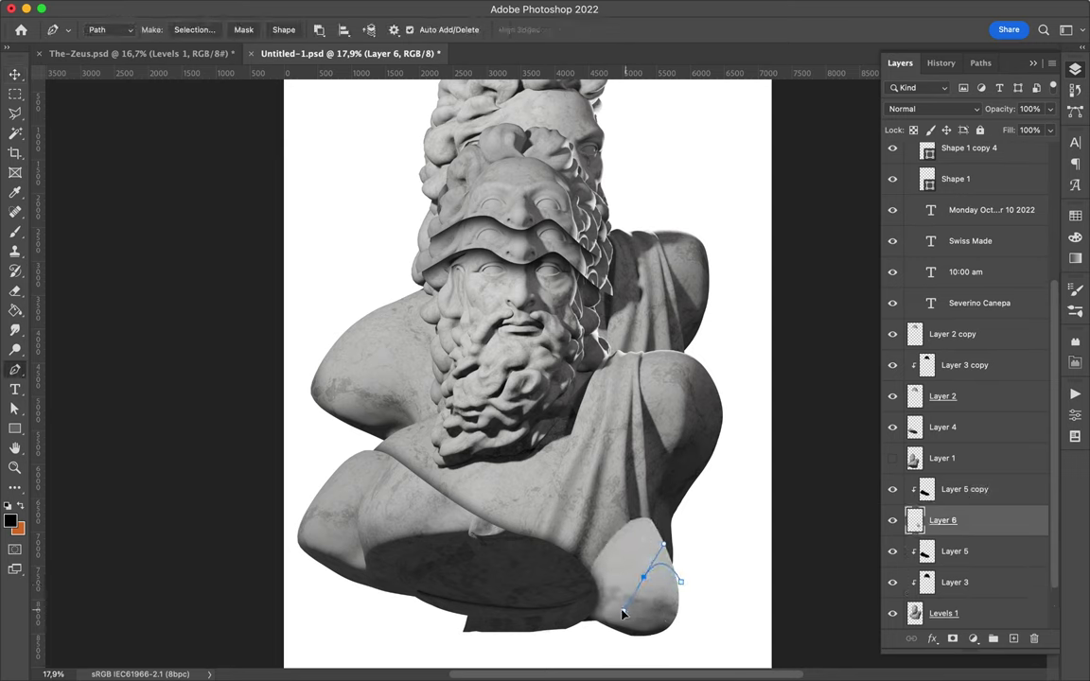
click(194, 29)
click(625, 270)
key(ctrl+j)
key(v)
drag(942, 520, 958, 442)
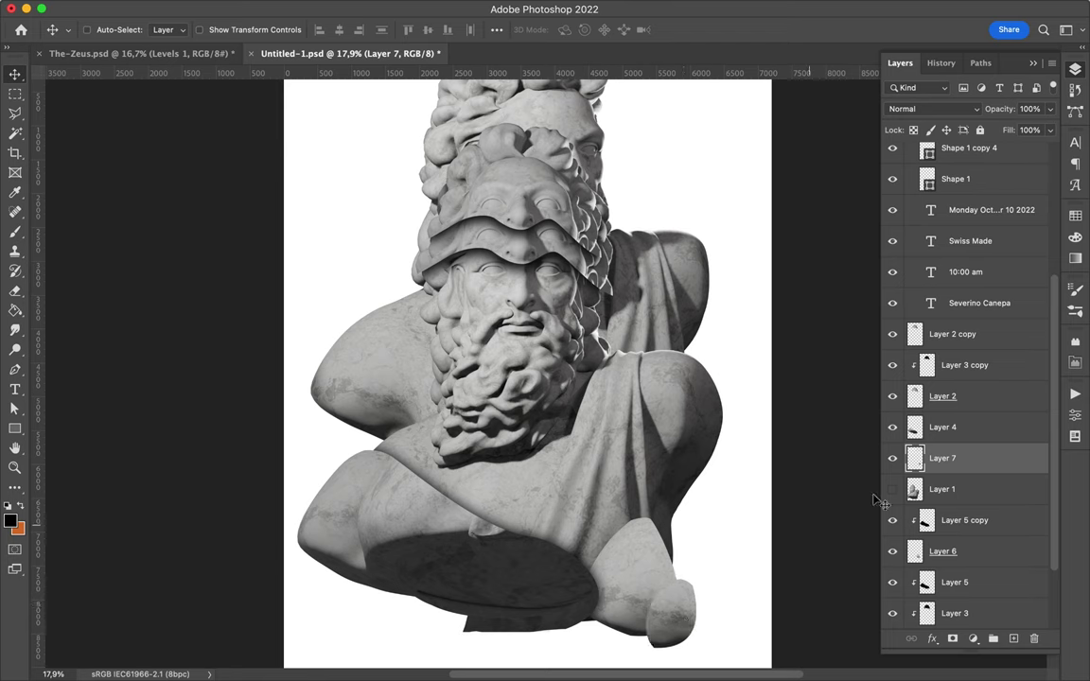
Step: Blur a new Layer 8 shadow by 61.9 px and clip it below Layer 5 copy
key(ctrl+j)
scroll(548, 208, down, 3)
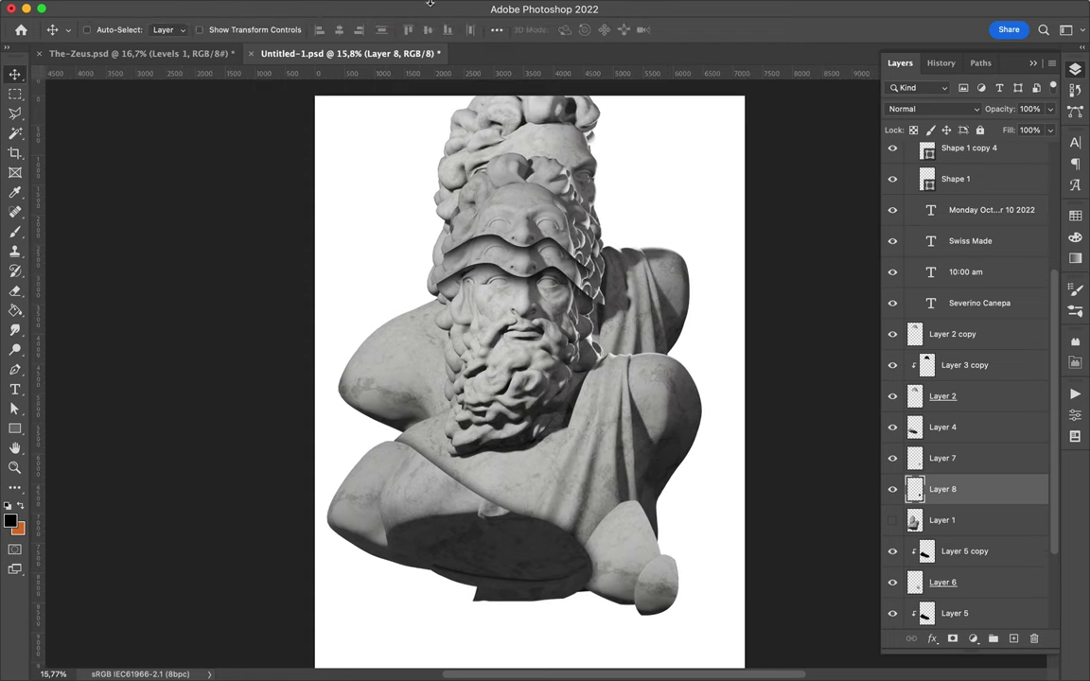
click(369, 10)
click(390, 31)
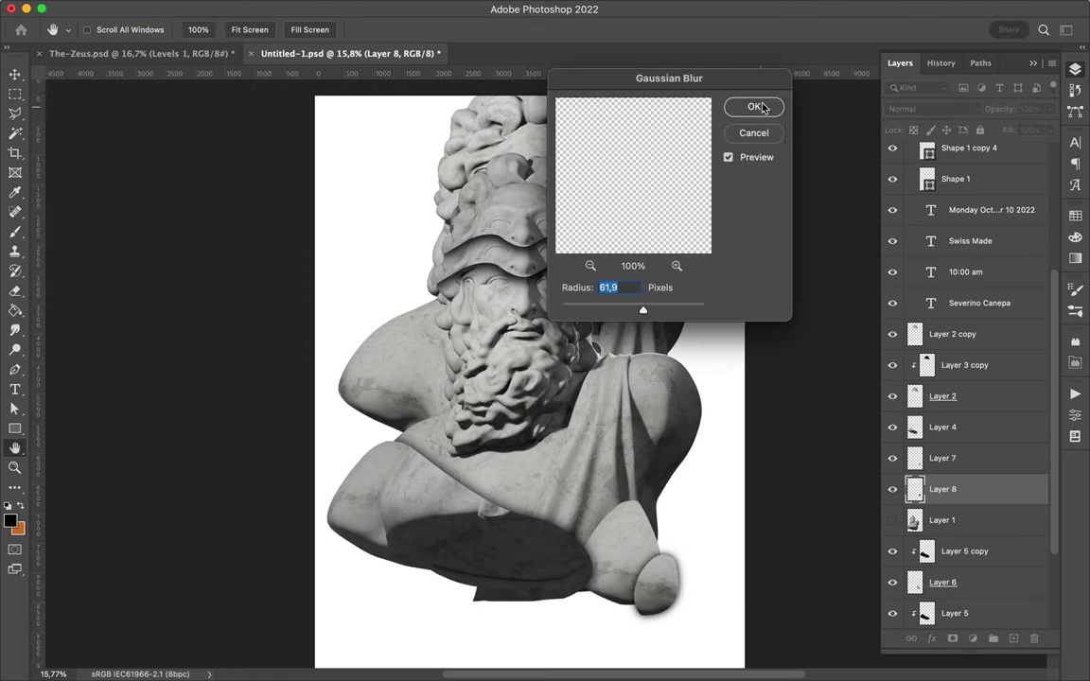
click(762, 107)
ctrl+click(631, 526)
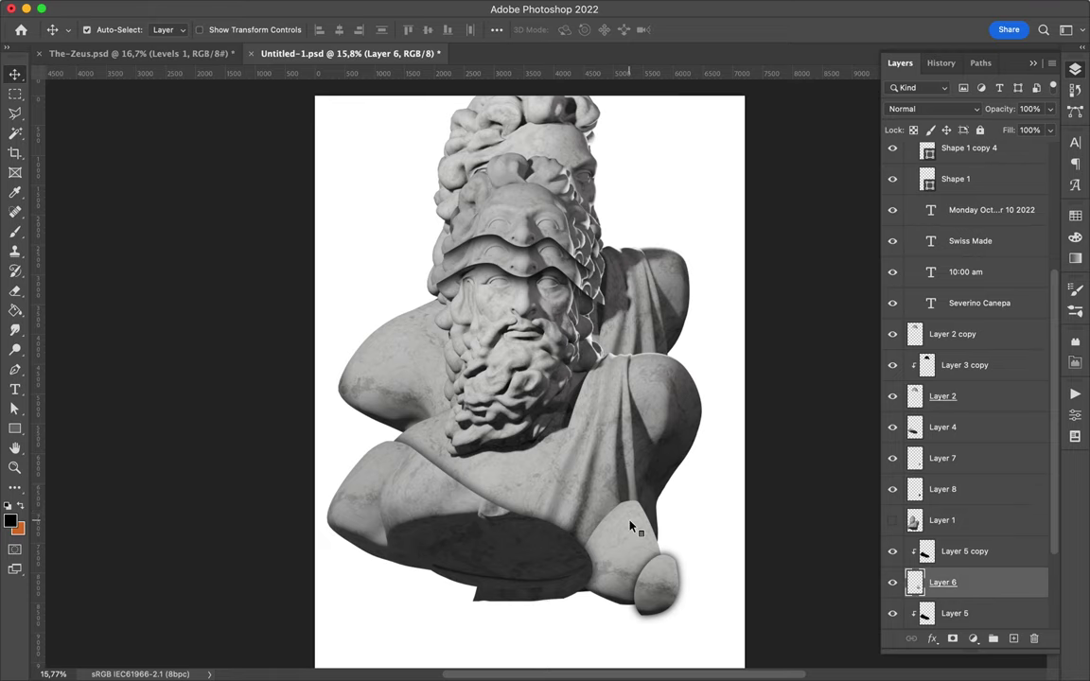
drag(945, 489, 939, 563)
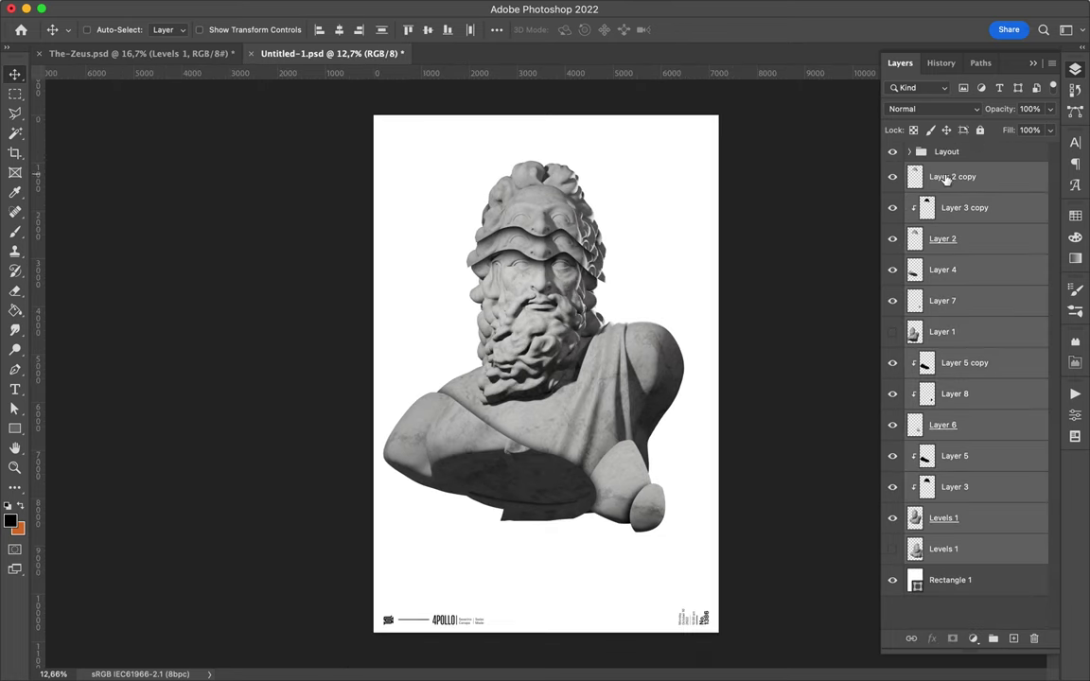
Step: Nudge the grouped statue and switch Rectangle 1's fill to a darker gradient preset
drag(532, 328, 552, 356)
click(949, 579)
key(u)
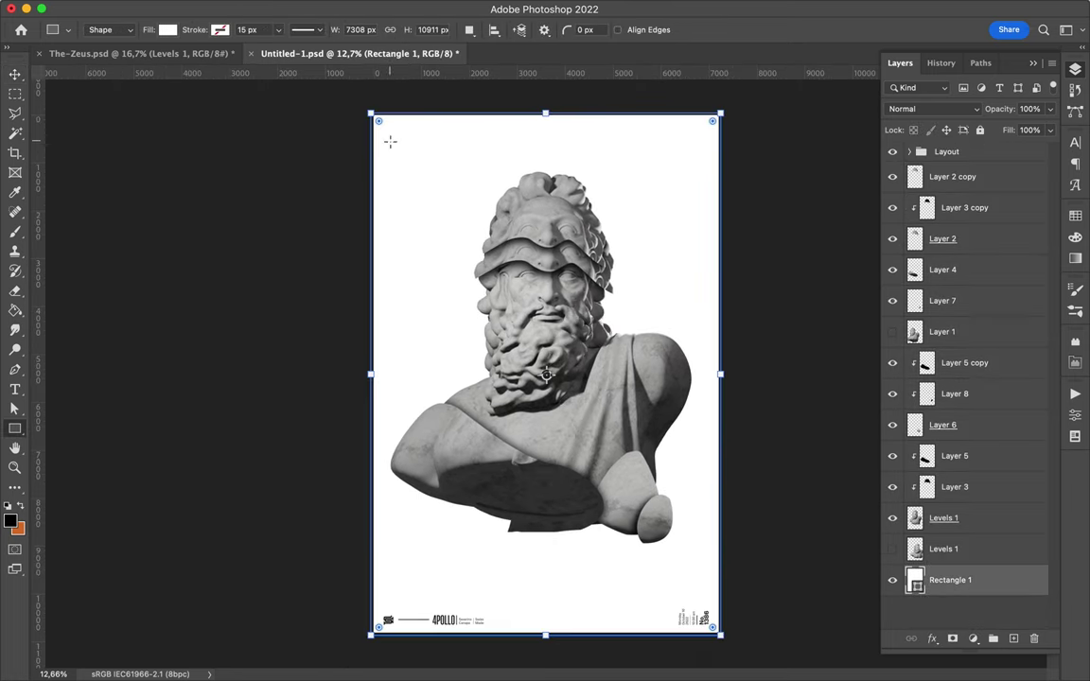
click(168, 30)
click(84, 113)
click(126, 111)
Step: Set gradient stops to pale lavender and grey 737373, then draw a gradient circle behind the statue
double_click(261, 232)
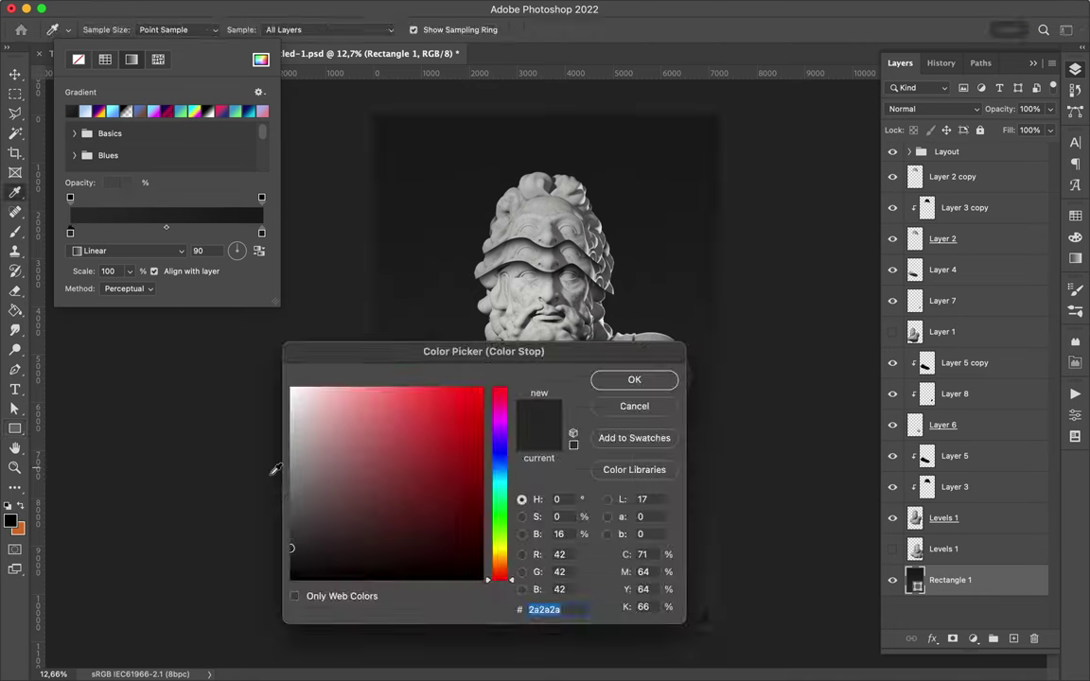
click(530, 246)
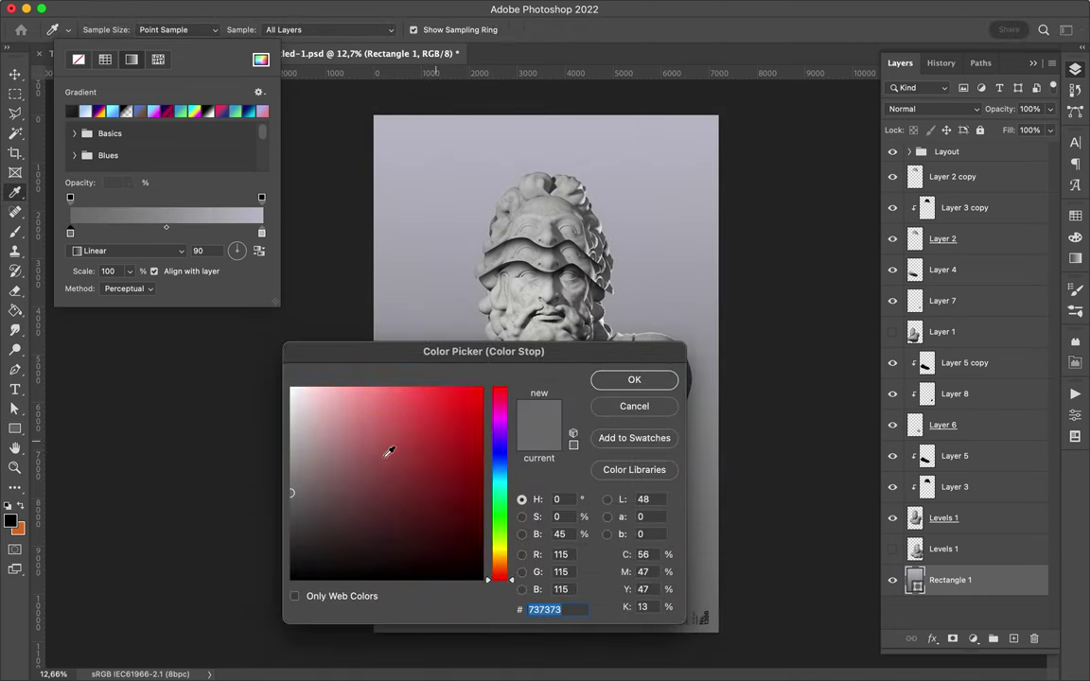
drag(389, 451, 295, 493)
click(649, 385)
click(858, 383)
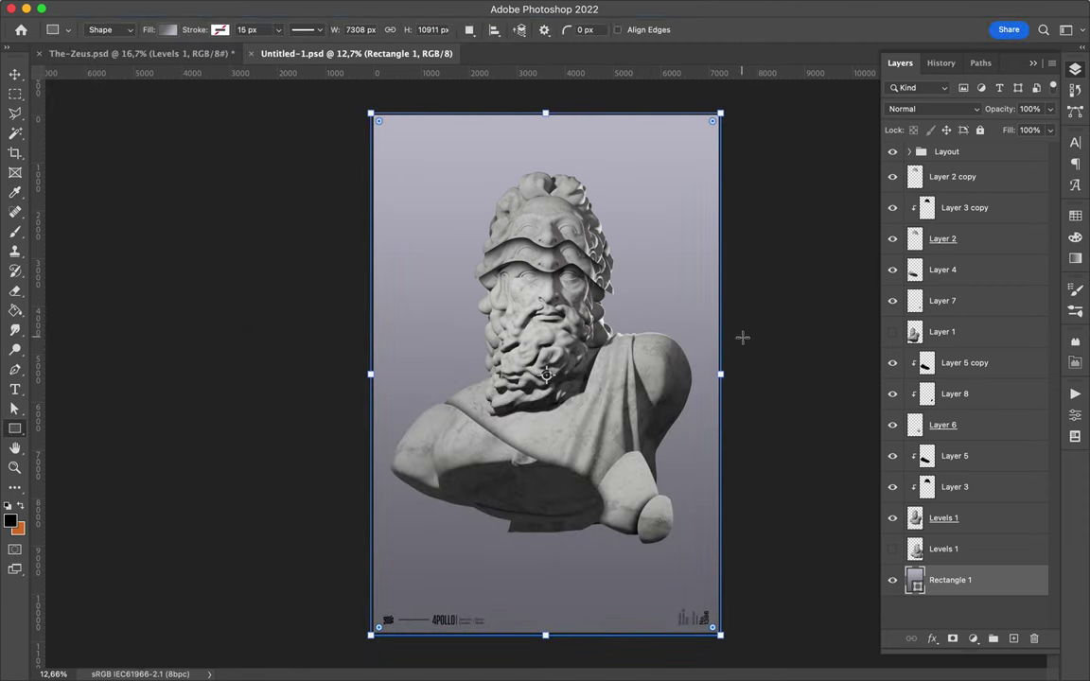
scroll(645, 323, up, 2)
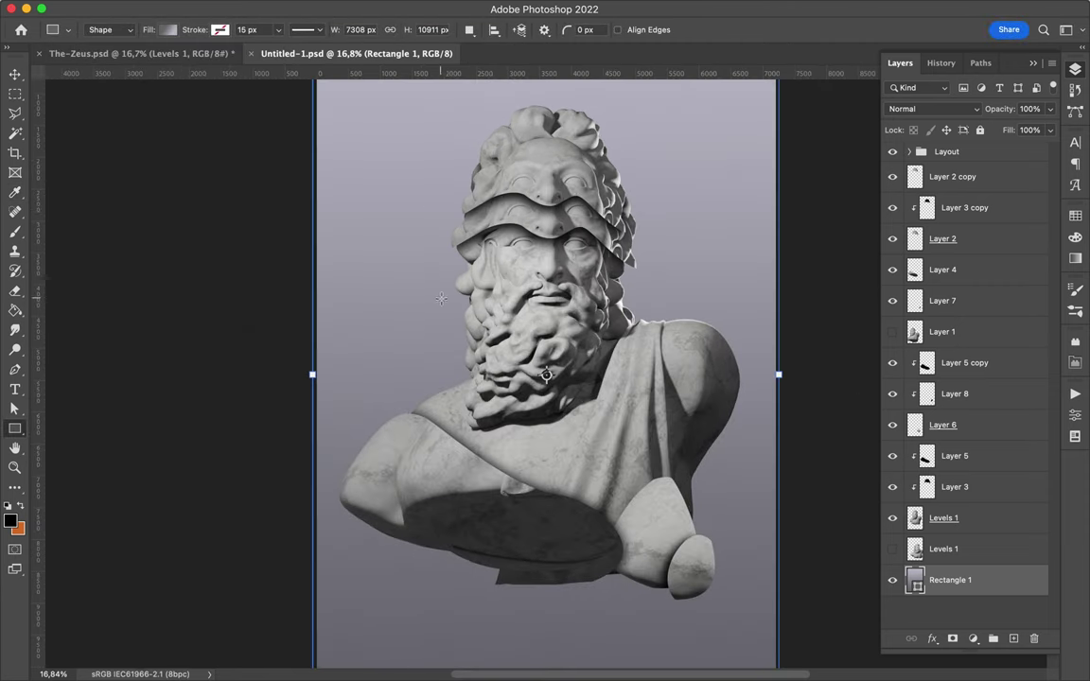
drag(380, 201, 474, 295)
Step: Position the circle and paint a black shadow on Layer 9
mouse_move(405, 256)
mouse_down()
mouse_move(424, 264)
mouse_move(445, 178)
mouse_up()
key(b)
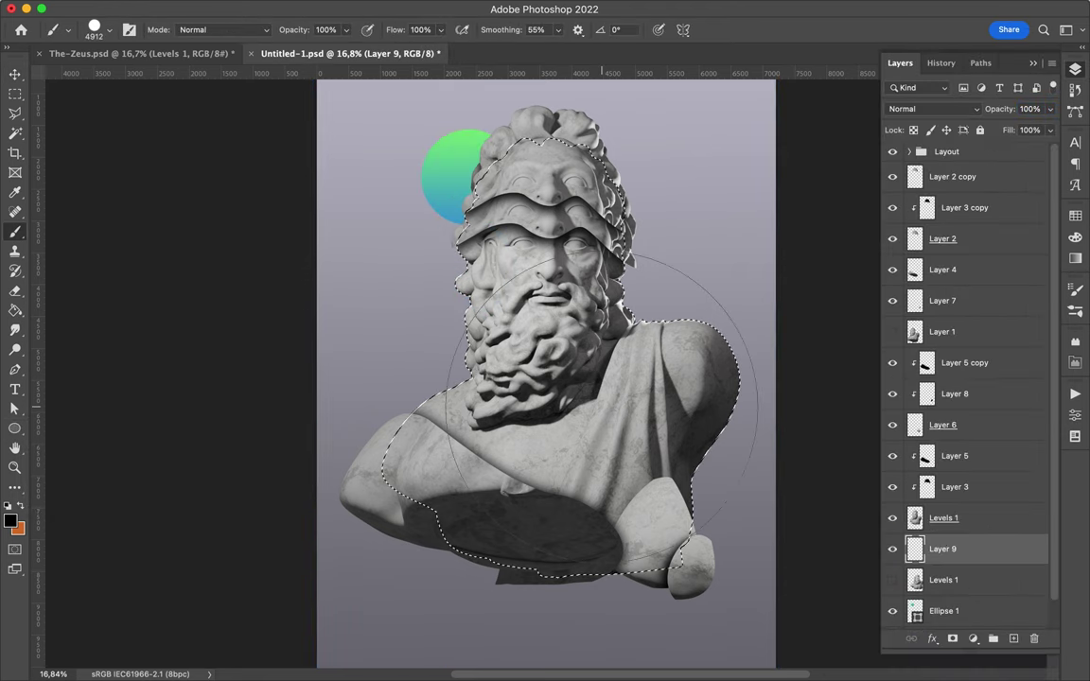
drag(498, 316, 473, 378)
key(m)
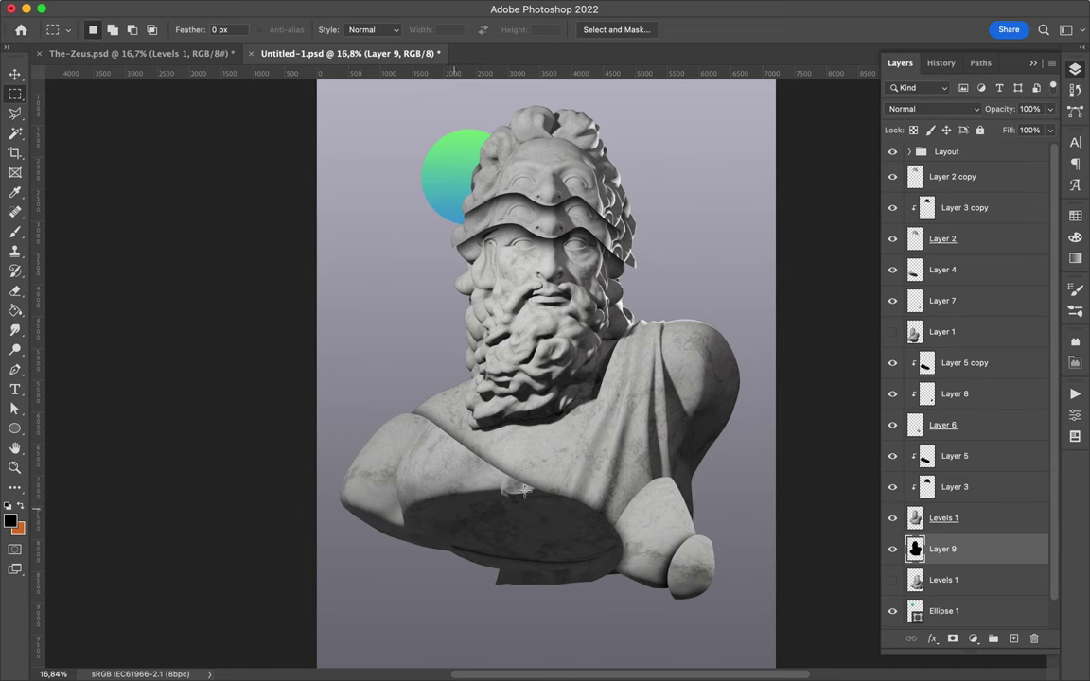
Step: Soften the black shadow with a 111.9 px Gaussian Blur
click(348, 9)
click(601, 252)
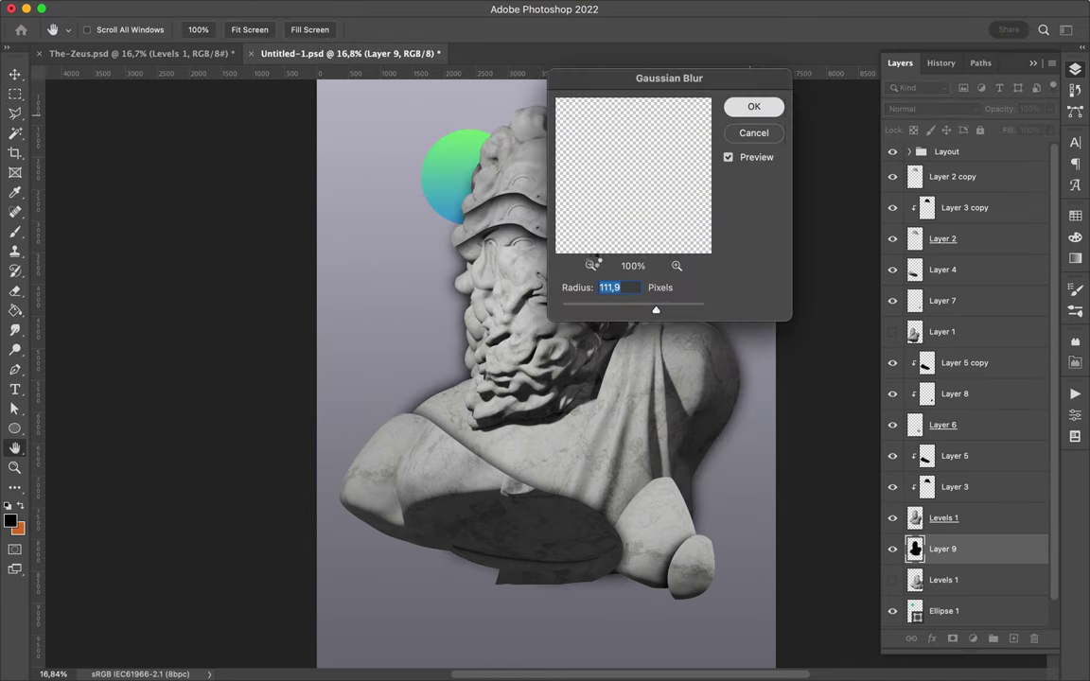
key(Return)
drag(568, 279, 579, 293)
Step: Fill the statue's silhouette with a green-to-blue gradient on new Layer 10
ctrl+click(914, 517)
key(g)
key(shift+g)
click(144, 29)
drag(544, 237, 558, 568)
key(v)
key(ctrl+z)
key(ctrl+shift+alt+n)
key(g)
drag(544, 232, 546, 559)
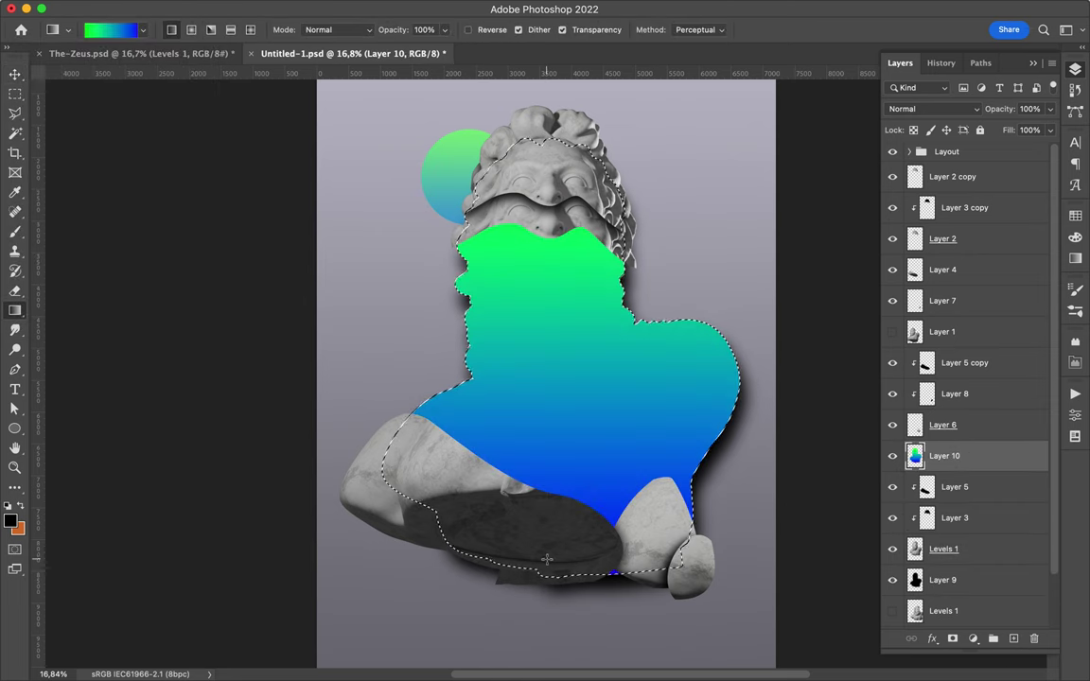
Step: Place the gradient silhouette below the shadow layer, offset behind the bust
key(v)
key(ctrl+d)
drag(984, 457, 984, 594)
drag(582, 440, 703, 399)
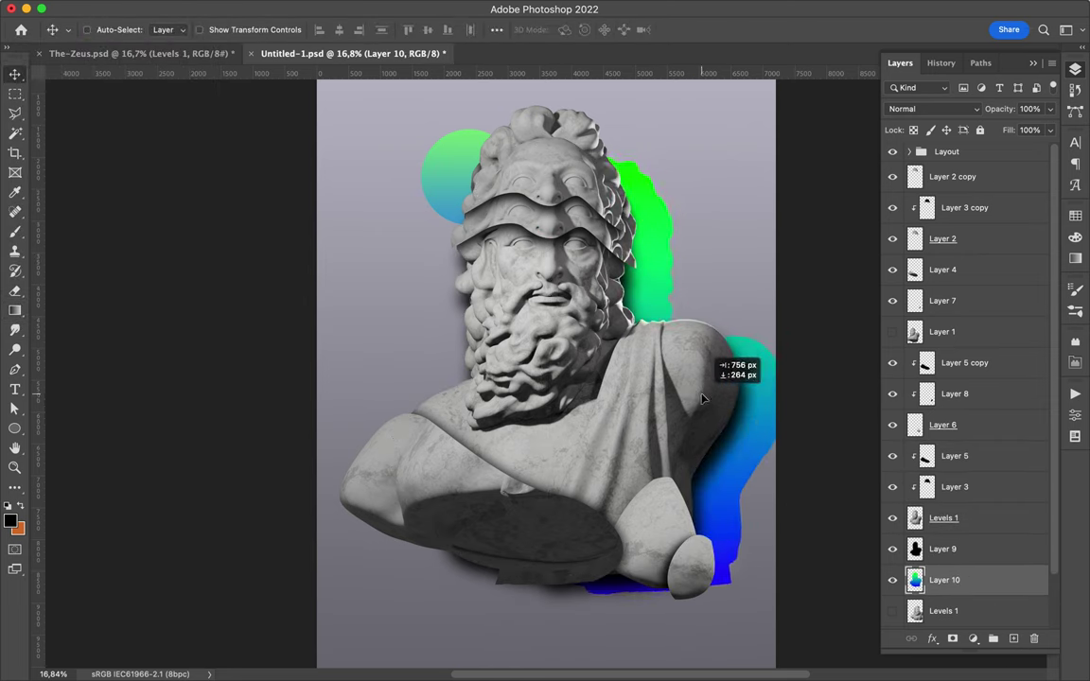
key(g)
click(140, 34)
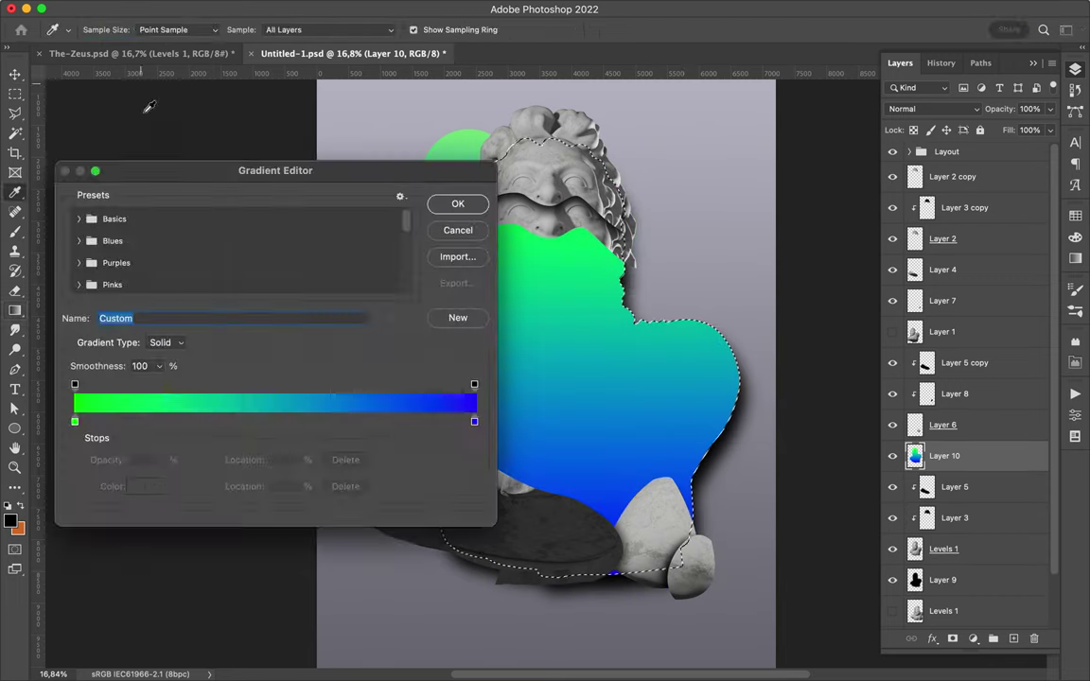
key(v)
drag(944, 456, 944, 594)
drag(597, 447, 631, 415)
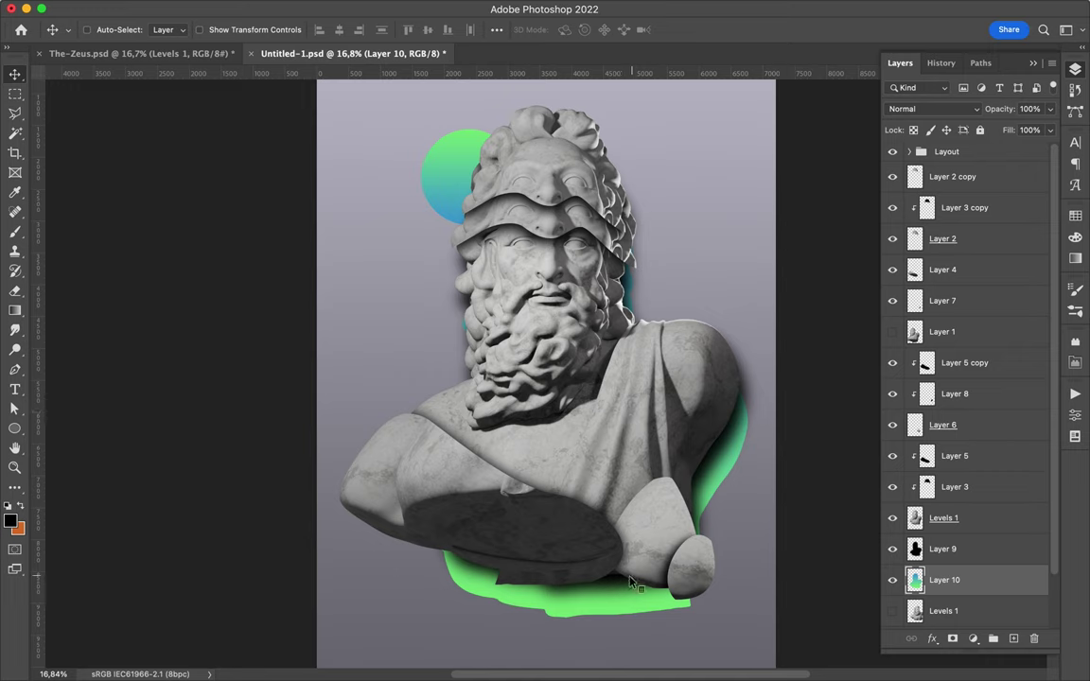
drag(630, 582, 613, 586)
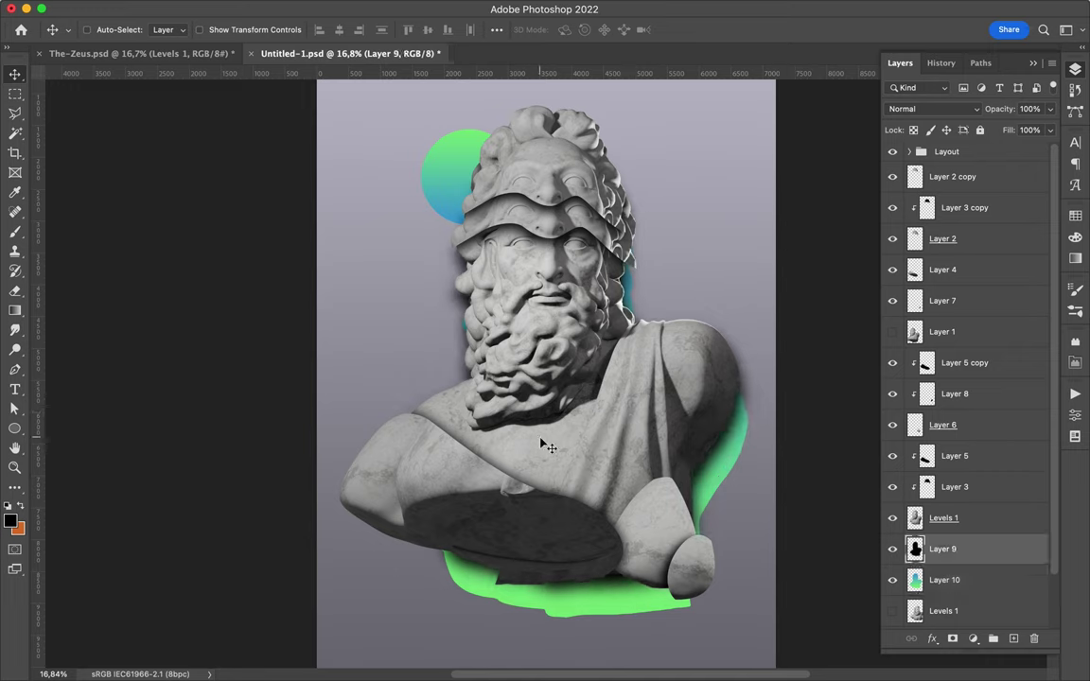
Step: Clip the shadow to the green shape and set it to Multiply with 42% fill
alt+click(908, 565)
click(932, 109)
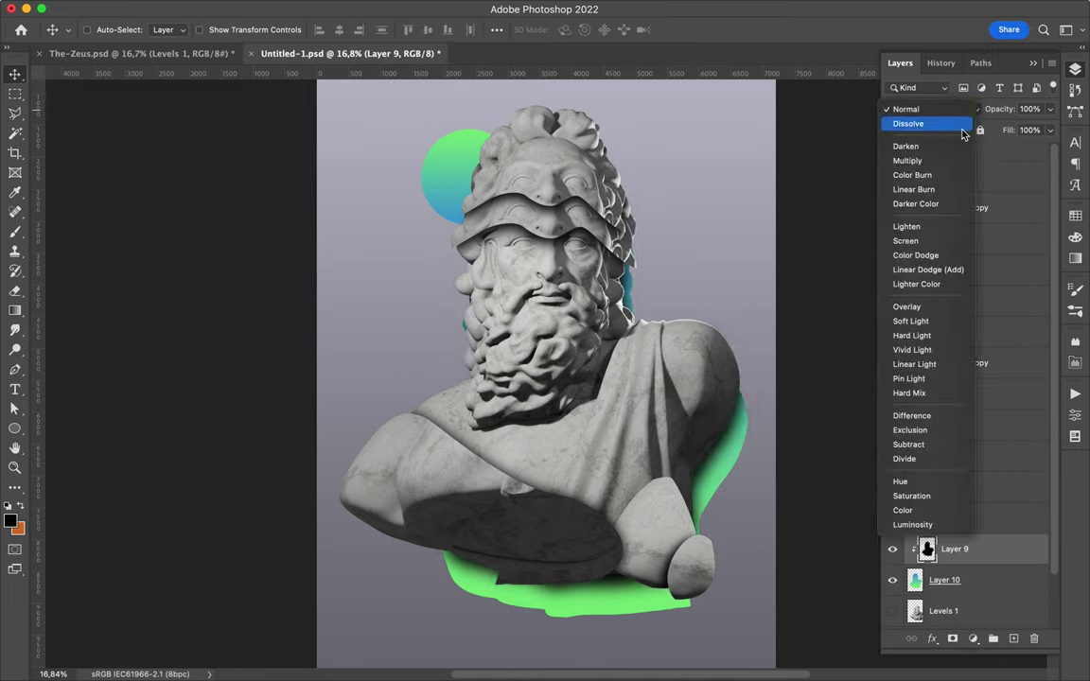
click(908, 161)
drag(1049, 129, 1010, 153)
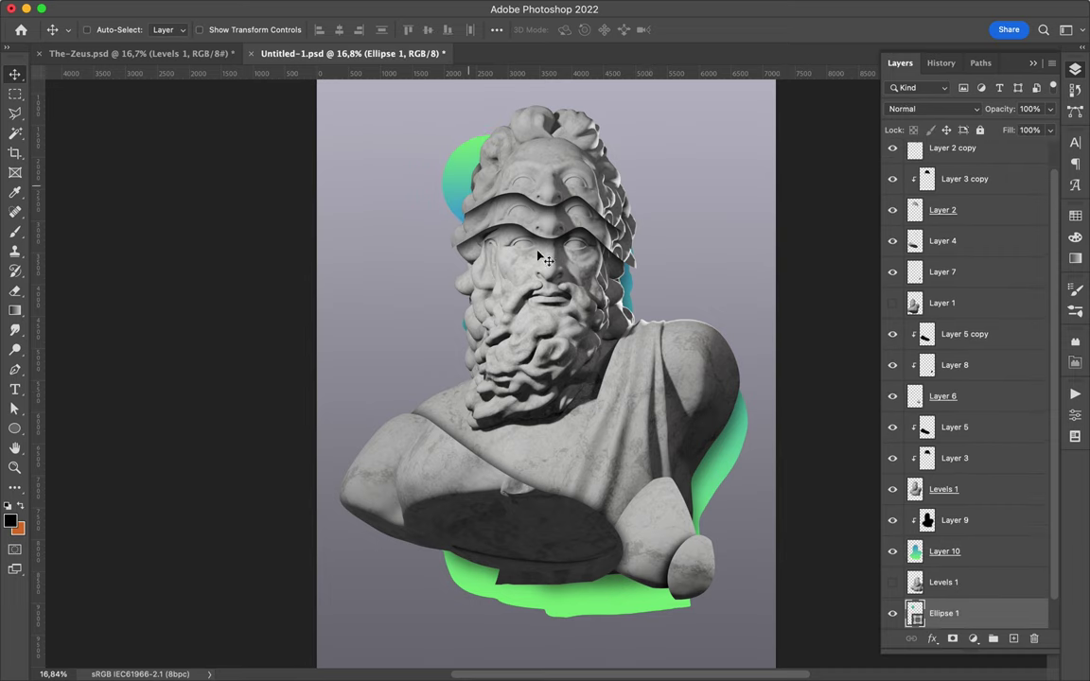
Step: Duplicate the top head slice and add an Overlay gradient layer over it
ctrl+click(482, 224)
key(ctrl+j)
key(ctrl+shift+alt+n)
key(g)
drag(548, 134, 548, 230)
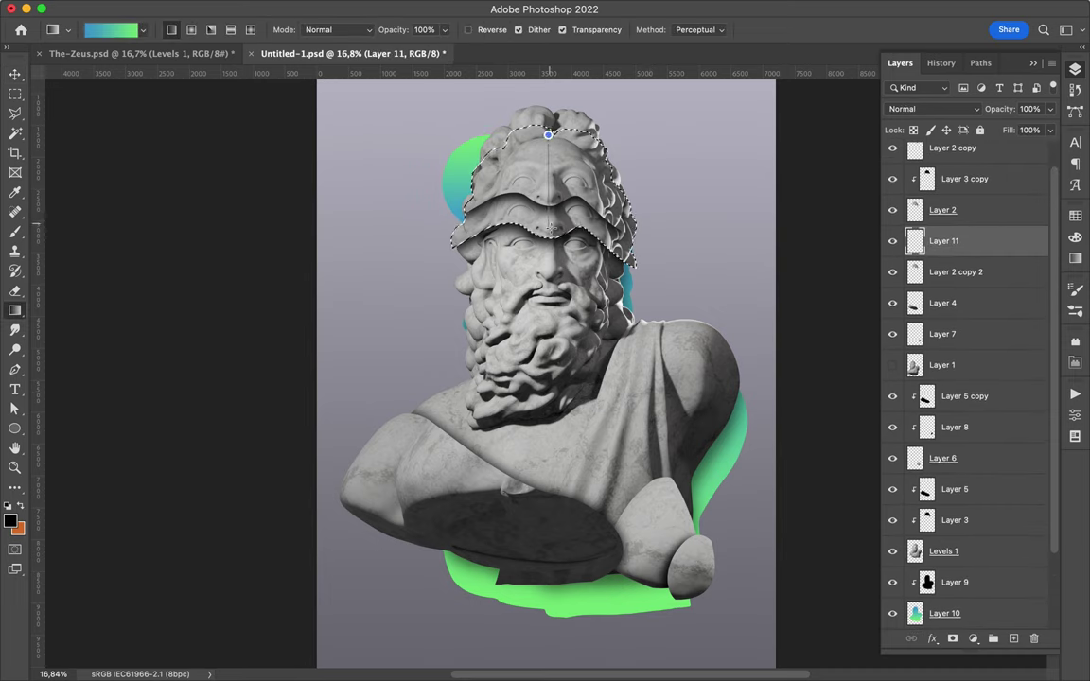
click(932, 109)
click(912, 305)
Step: Switch the gradient to Darken, merge it into the slice copy, and move it below the bust
shift+click(955, 271)
key(ctrl+d)
key(v)
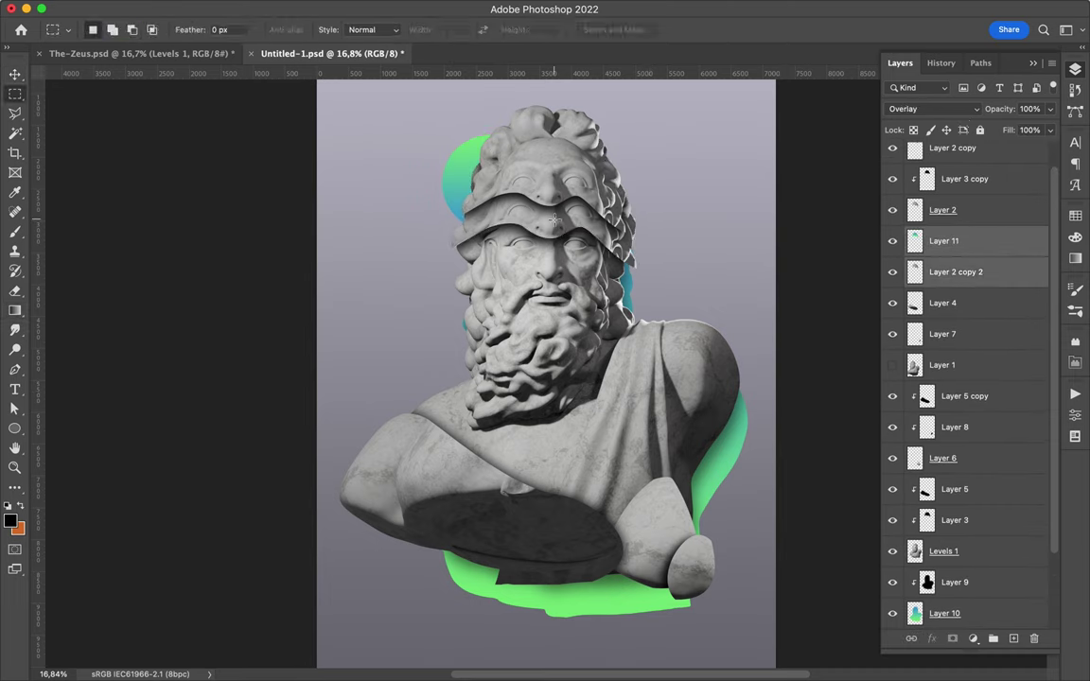
drag(555, 225, 555, 262)
click(937, 108)
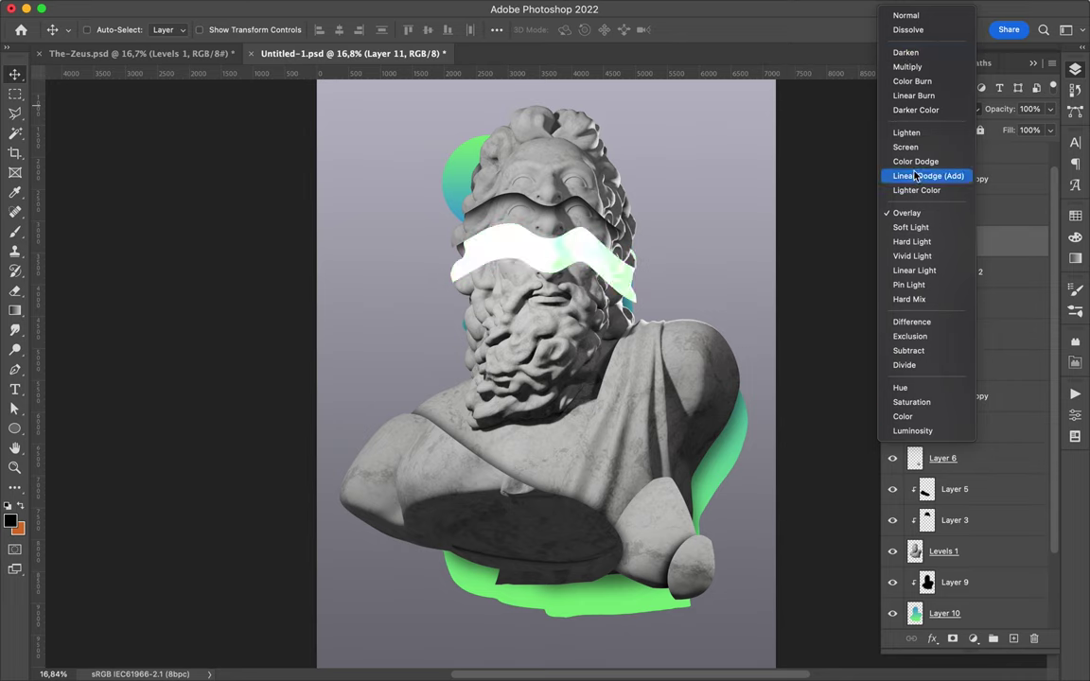
click(910, 54)
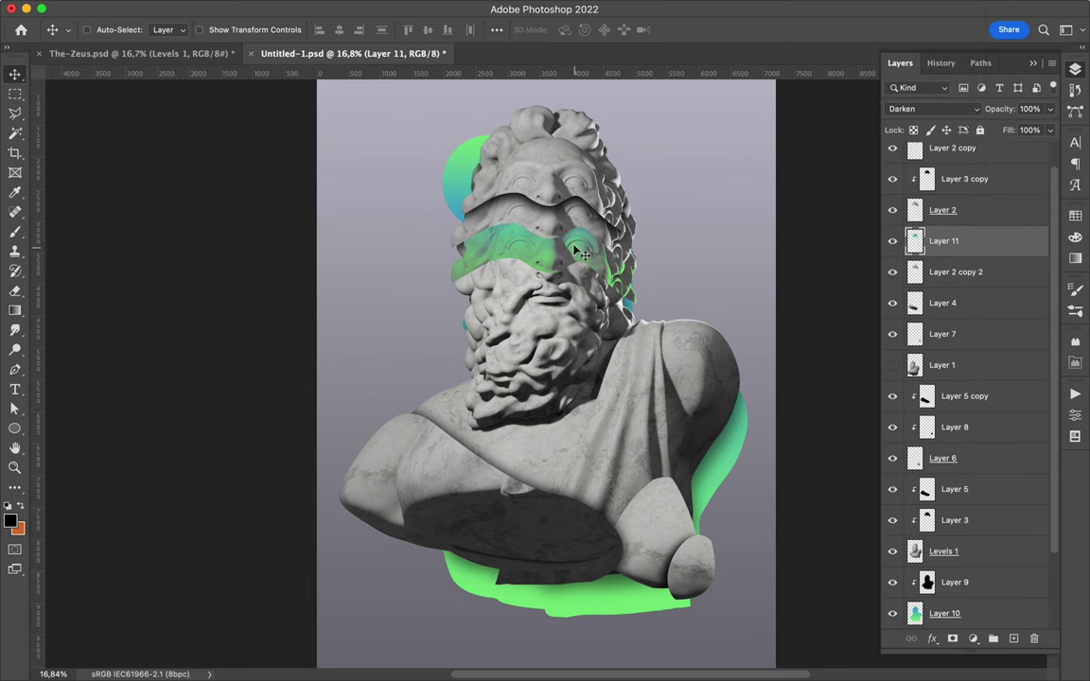
key(ctrl+e)
drag(570, 501, 571, 602)
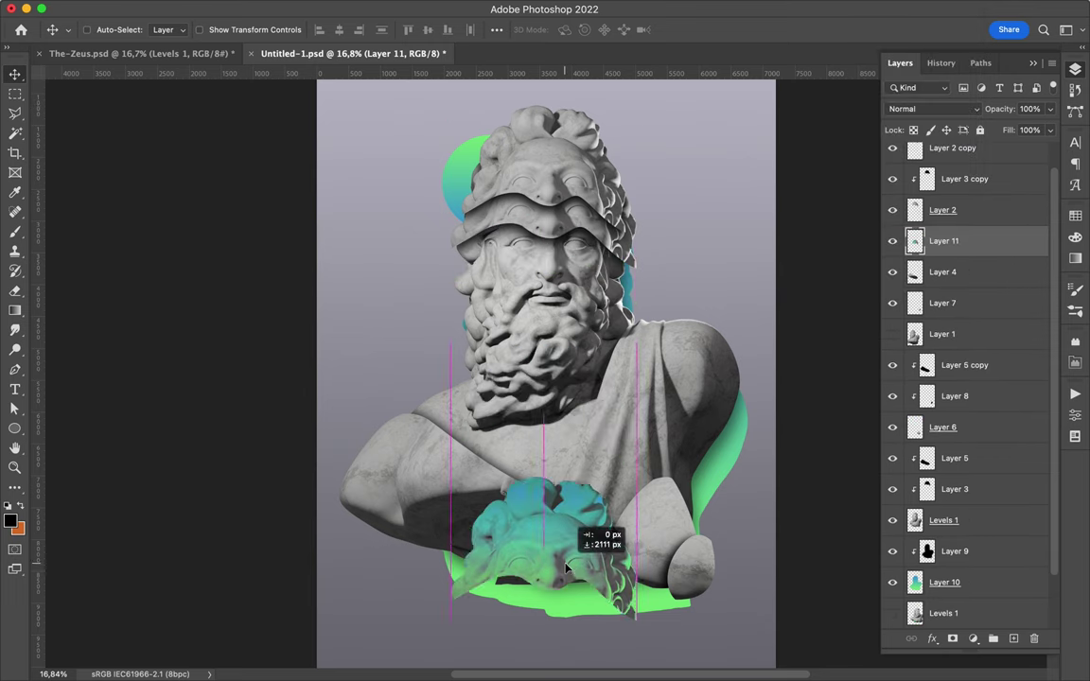
Step: Lower the Layer 3 copy slice's fill to about 66%
ctrl+click(481, 459)
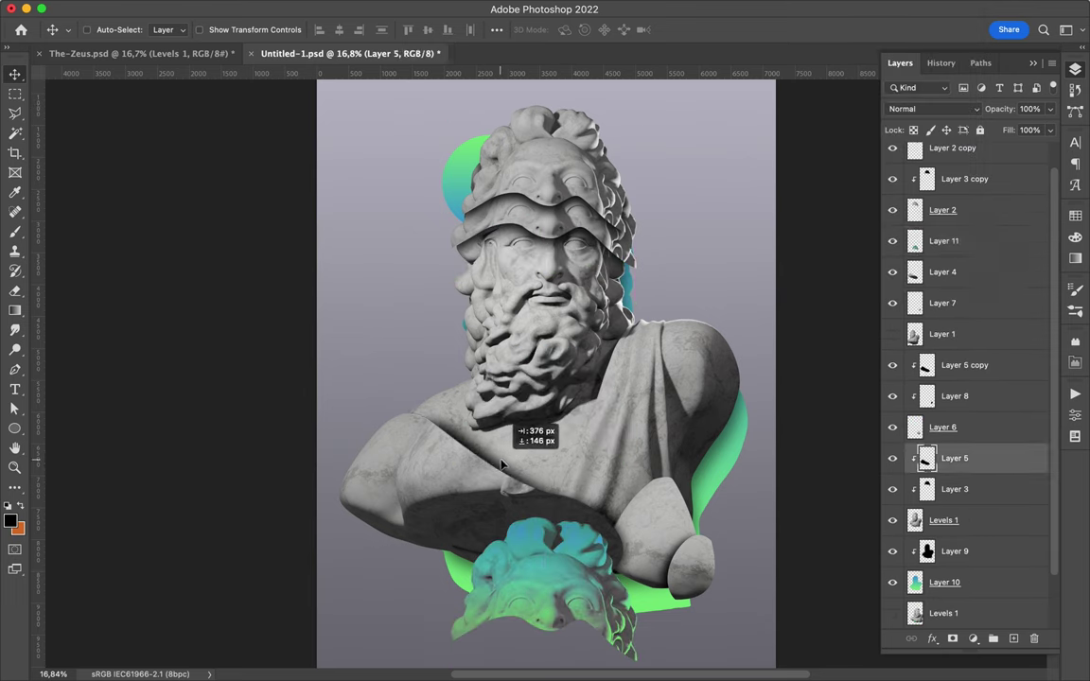
key(alt+bracketright)
key(alt+bracketright)
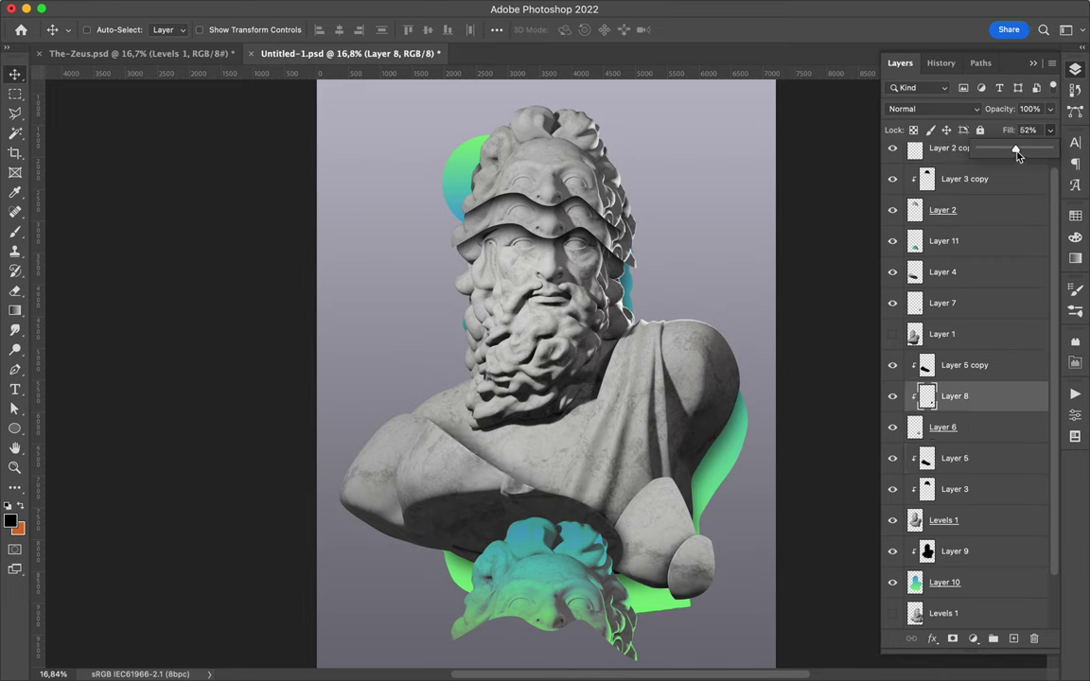
key(alt+bracketleft)
key(alt+bracketleft)
key(alt+bracketleft)
ctrl+click(568, 220)
drag(1018, 148, 1025, 151)
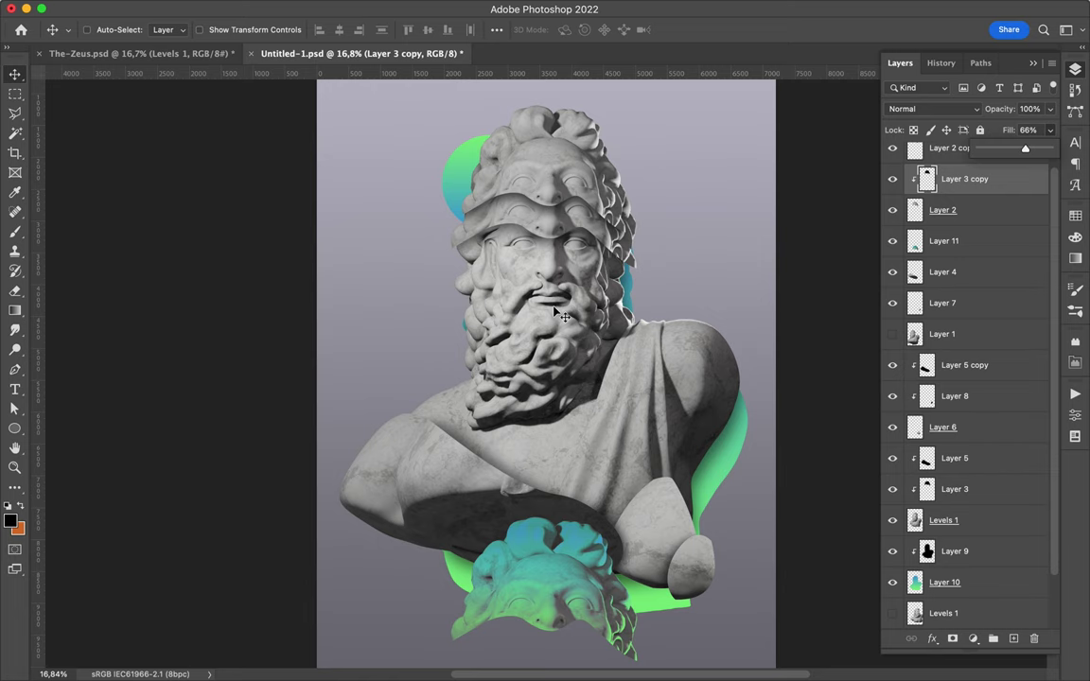
Step: Draw long thin white bars across the beard and widen the top bar
key(u)
click(167, 29)
mouse_move(409, 317)
mouse_down()
mouse_move(560, 323)
mouse_move(518, 348)
mouse_up()
key(v)
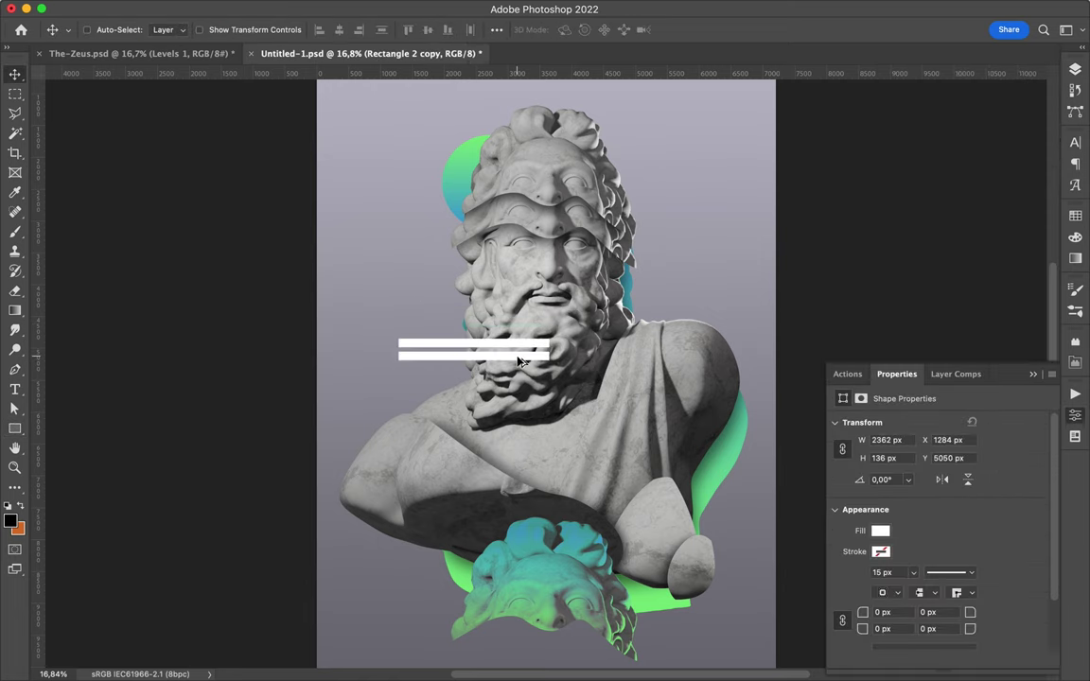
click(1077, 72)
drag(957, 185, 960, 594)
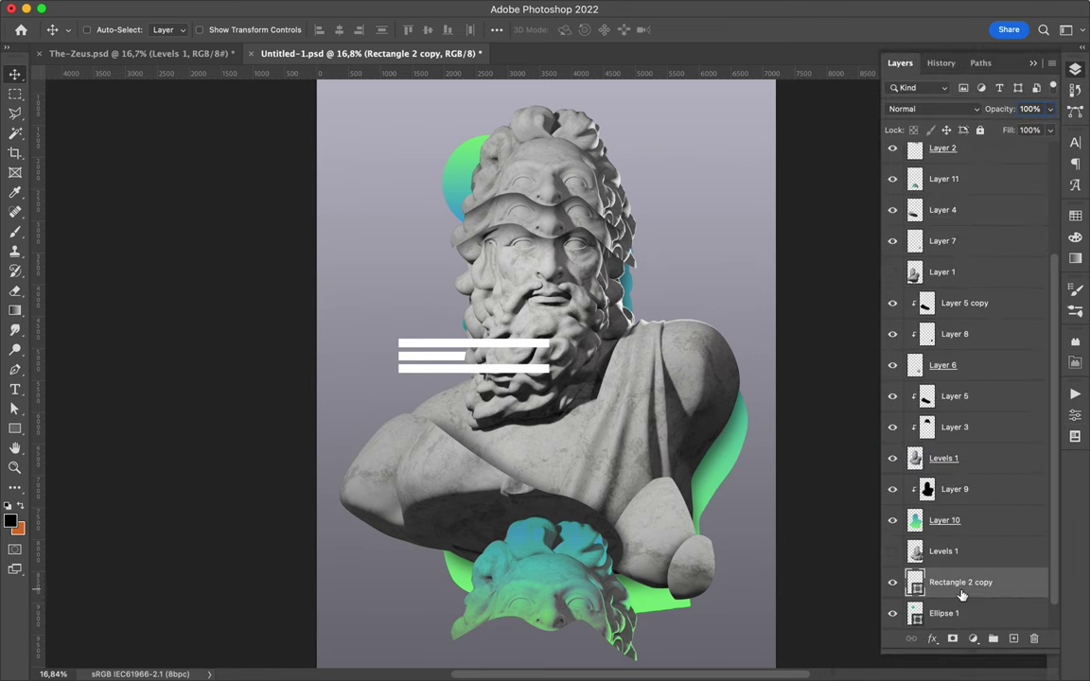
ctrl+click(474, 343)
key(ctrl+t)
drag(620, 344, 640, 344)
key(Return)
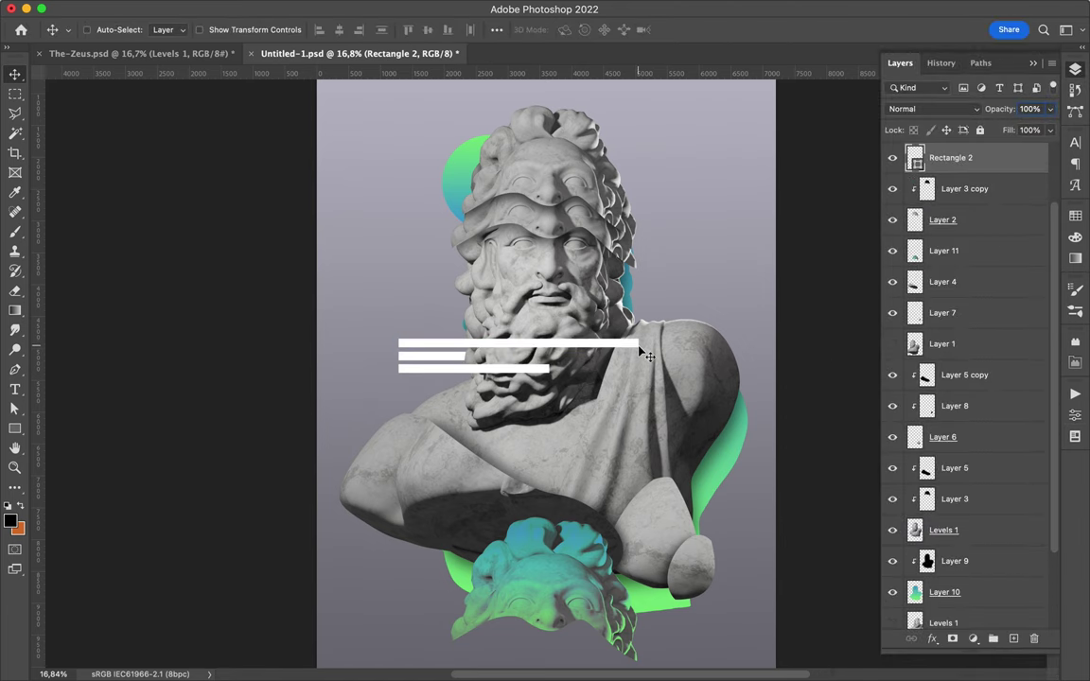
Step: Duplicate the gradient circle and shrink the copy above the head
scroll(427, 369, up, 2)
click(495, 30)
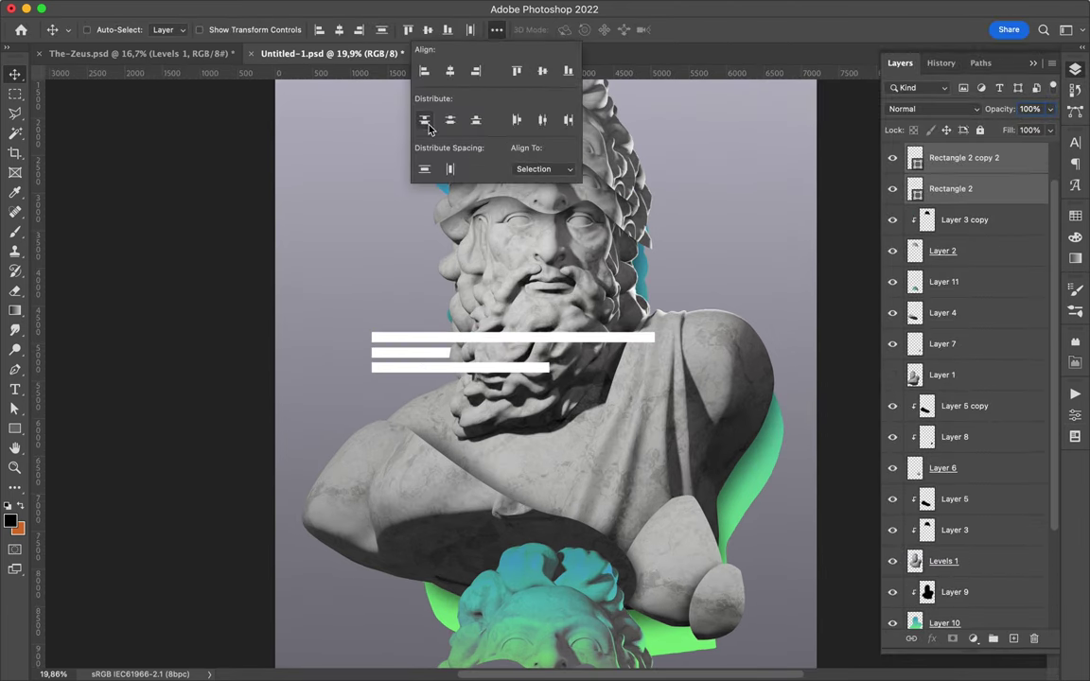
scroll(660, 251, down, 3)
scroll(660, 251, up, 5)
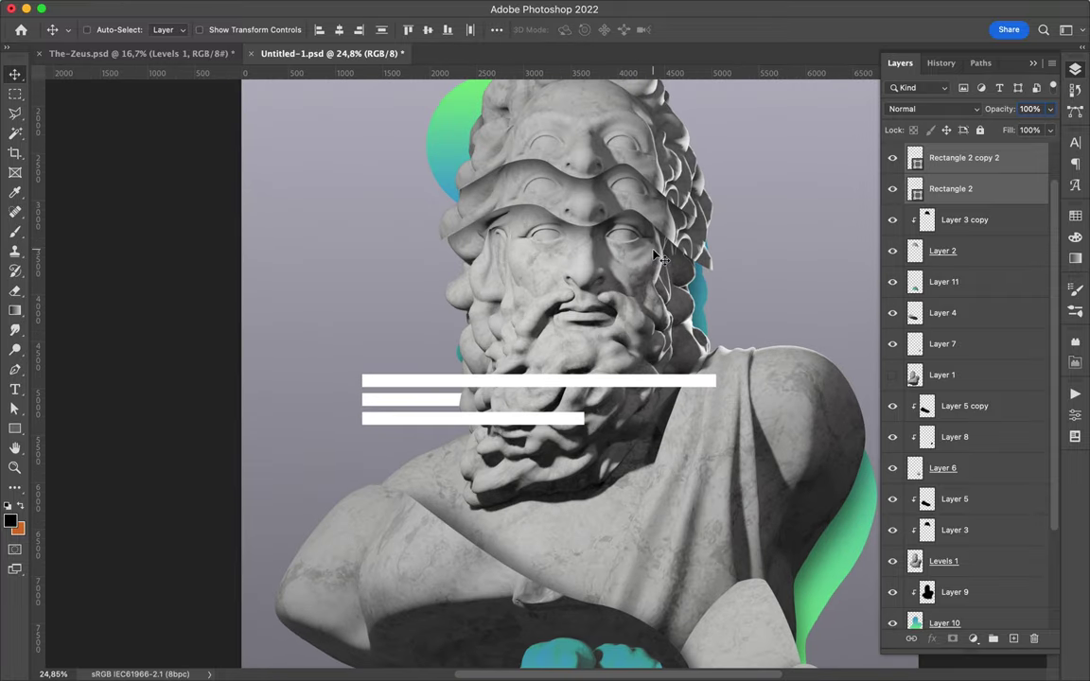
drag(458, 262, 716, 331)
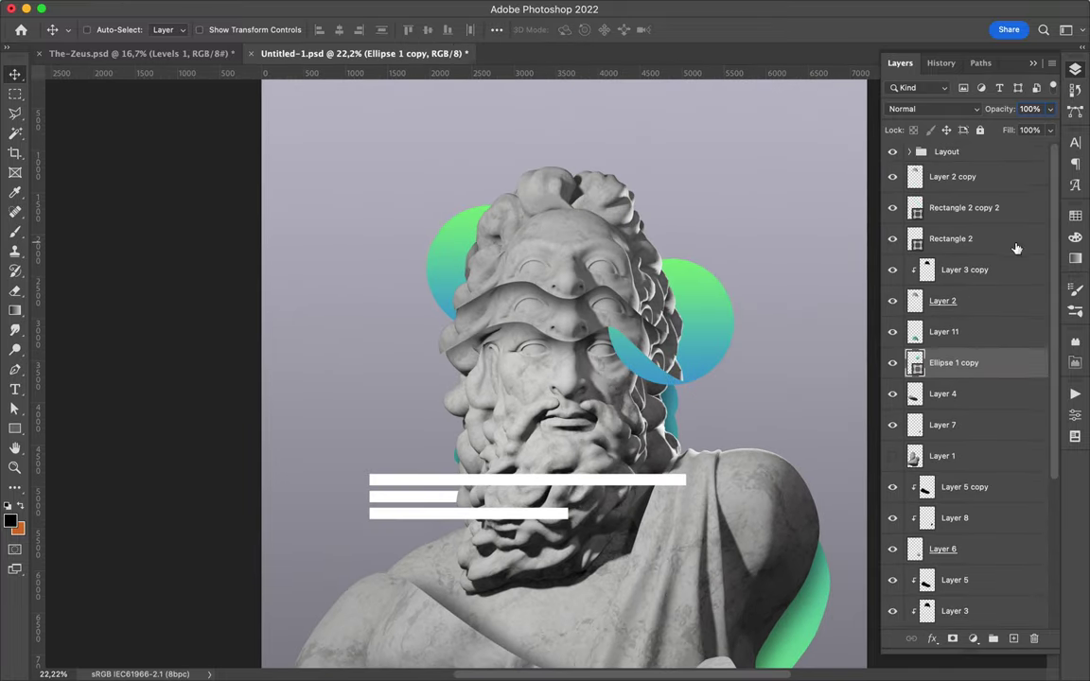
key(ctrl+t)
mouse_move(730, 381)
mouse_down()
mouse_move(653, 300)
mouse_move(656, 142)
mouse_up()
key(Return)
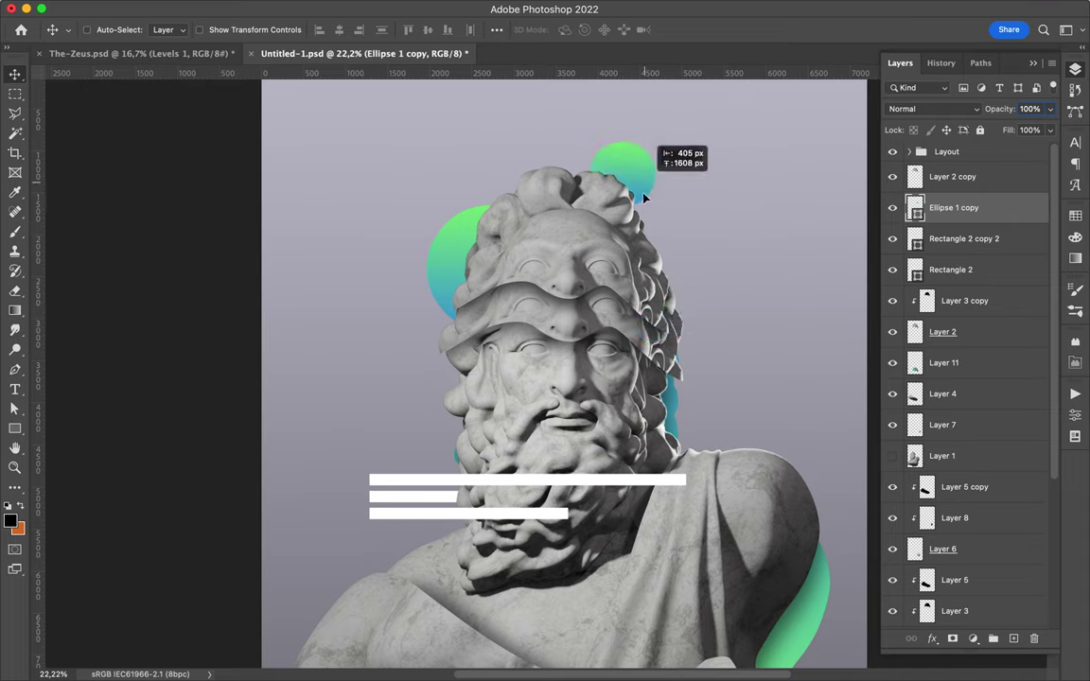
Step: Squash the selected white bars thinner to 85.51%
scroll(650, 210, down, 2)
click(494, 355)
shift+click(447, 346)
key(ctrl+t)
mouse_move(532, 330)
mouse_down()
mouse_move(535, 345)
mouse_move(442, 349)
mouse_up()
key(Return)
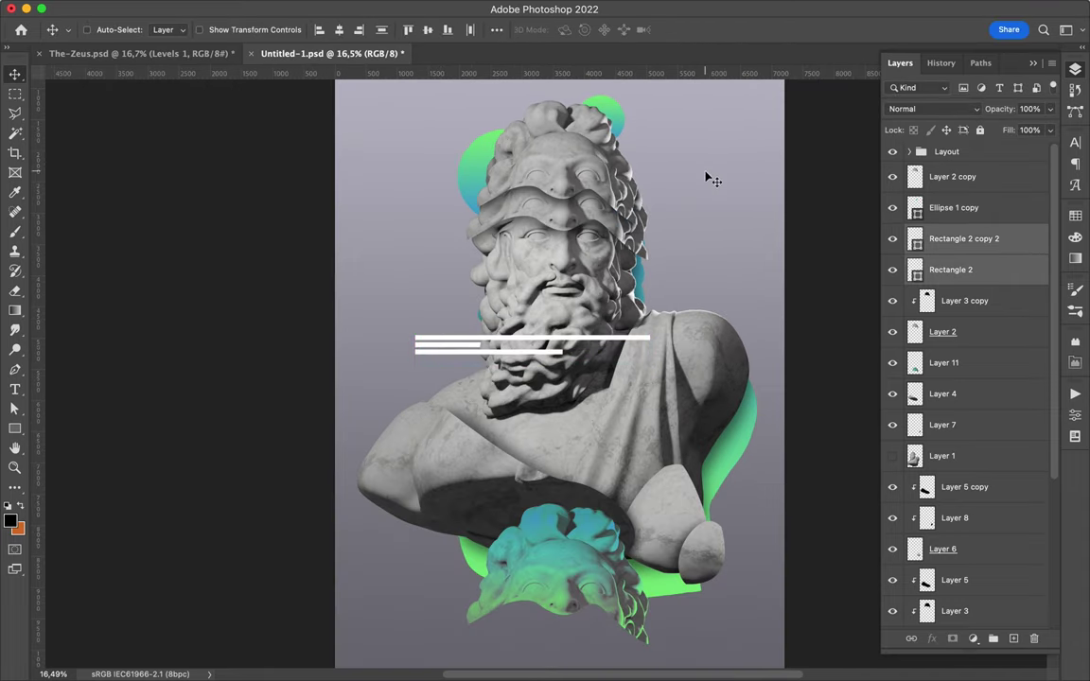
scroll(546, 279, up, 3)
Step: Draw an unfilled 25 px white outline frame around the right eye
click(943, 624)
key(u)
click(167, 29)
click(78, 59)
click(219, 29)
click(152, 59)
drag(579, 180, 648, 243)
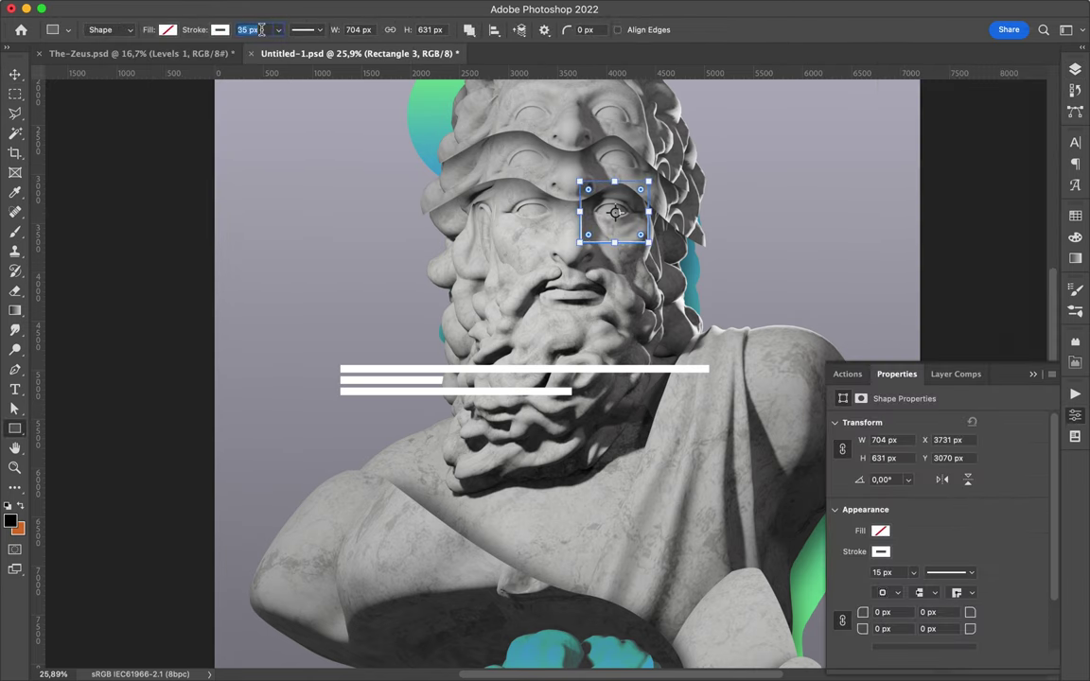
key(Return)
Step: Nudge the eye frame left and move Rectangle 3 above Layer 5
key(v)
key(ctrl+0)
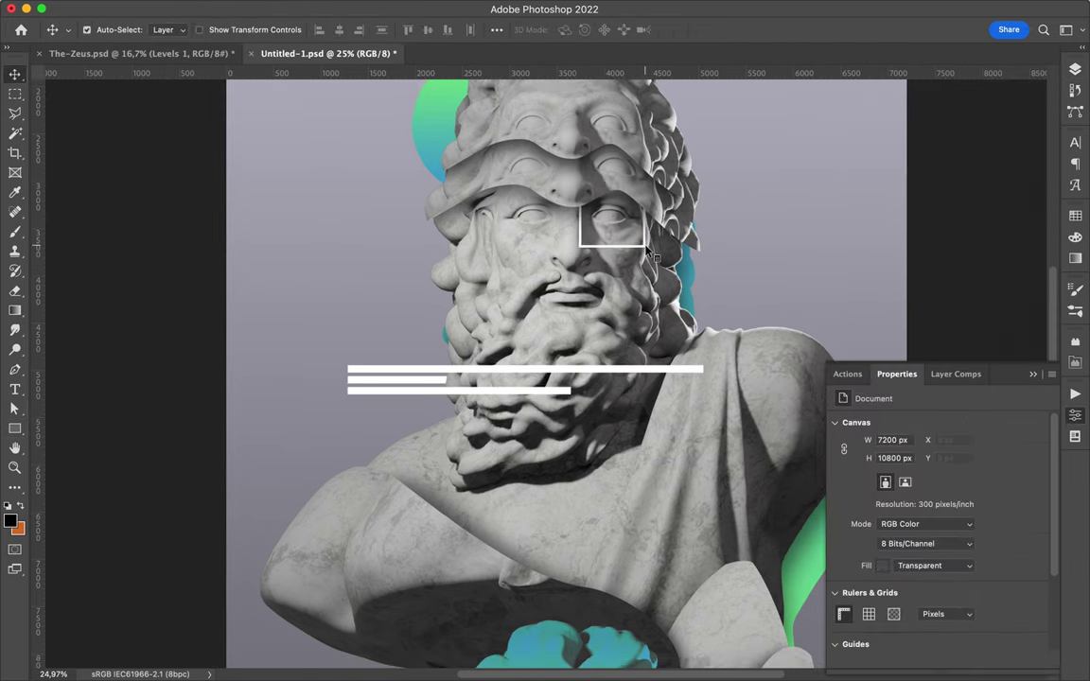
drag(652, 253, 643, 245)
key(F7)
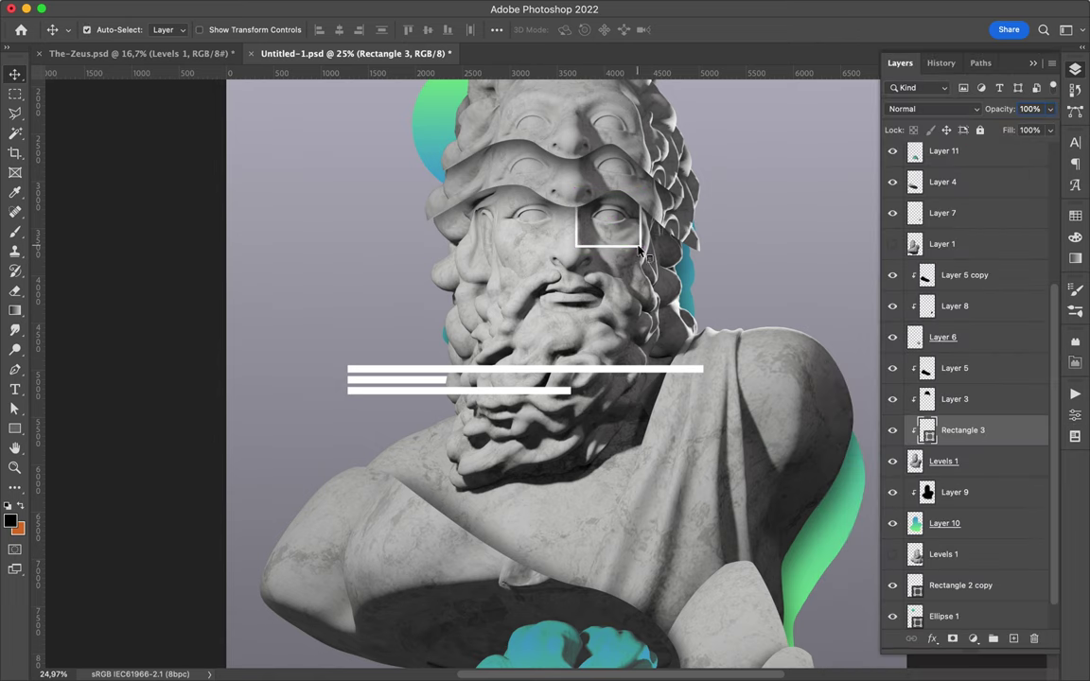
mouse_move(990, 443)
mouse_down()
mouse_move(961, 348)
mouse_move(957, 388)
mouse_up()
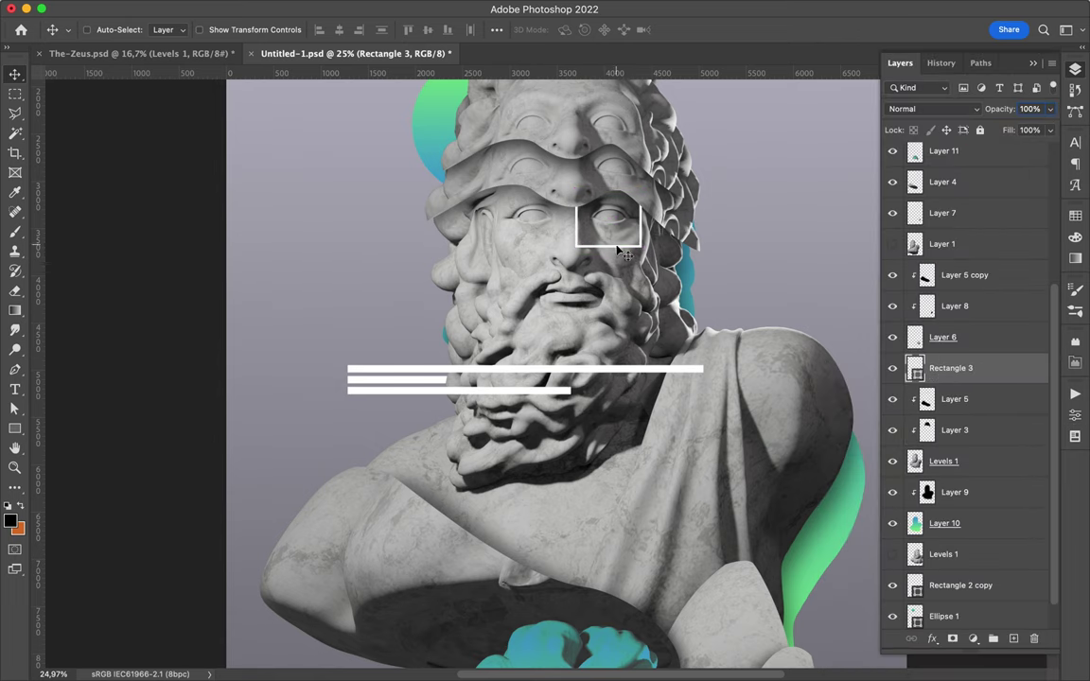
Step: Duplicate the frame with a white fill, 57% fill and 50% opacity
key(ctrl+j)
key(a)
click(225, 29)
click(132, 110)
mouse_move(1050, 130)
mouse_down()
mouse_move(1003, 152)
mouse_move(1019, 154)
mouse_up()
key(5)
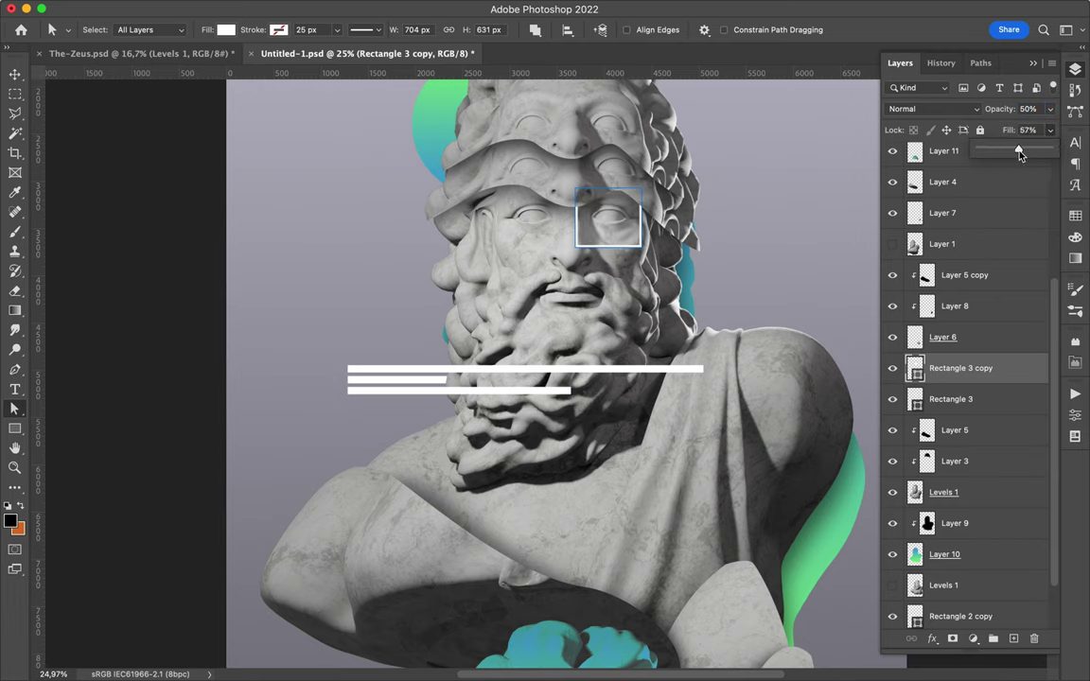
Step: Select the background rectangle layer and switch to the Pen tool
click(727, 190)
scroll(779, 248, down, 2)
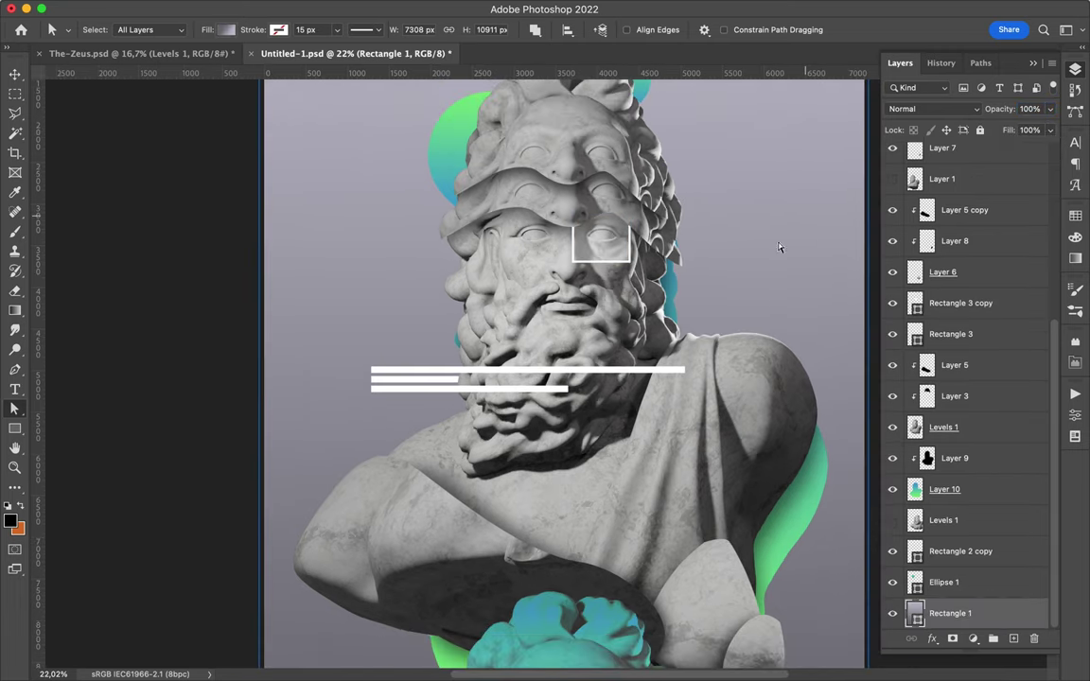
scroll(778, 248, down, 2)
key(p)
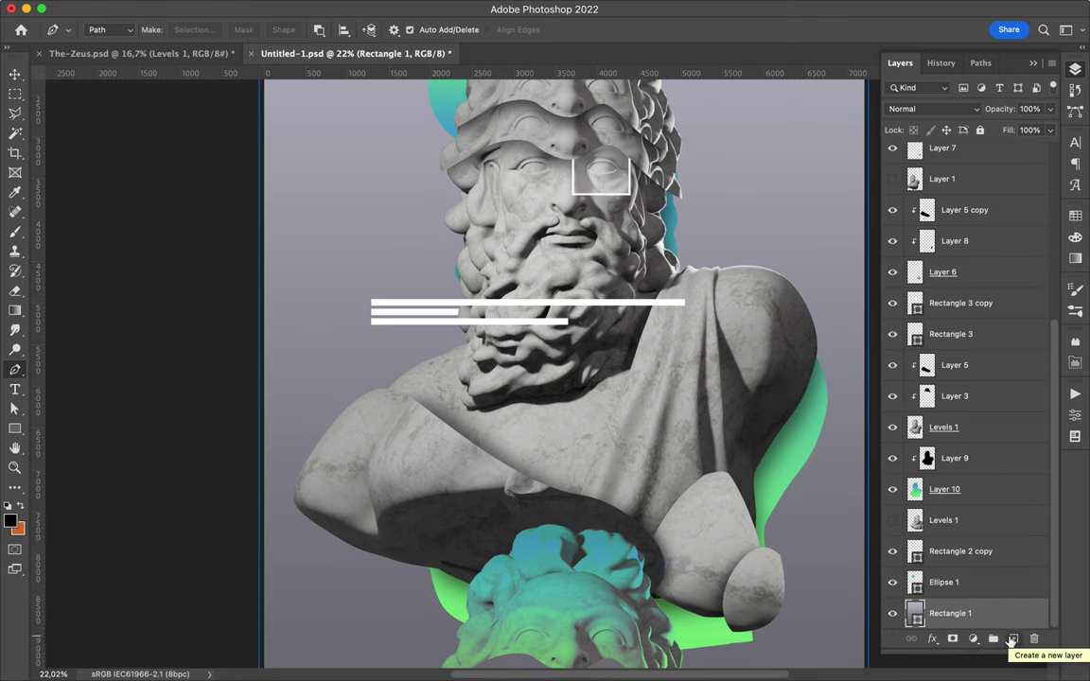
Step: Draw a curved Pen shape with a green-blue gradient fill and raise Shape 2 in the stack
click(1011, 641)
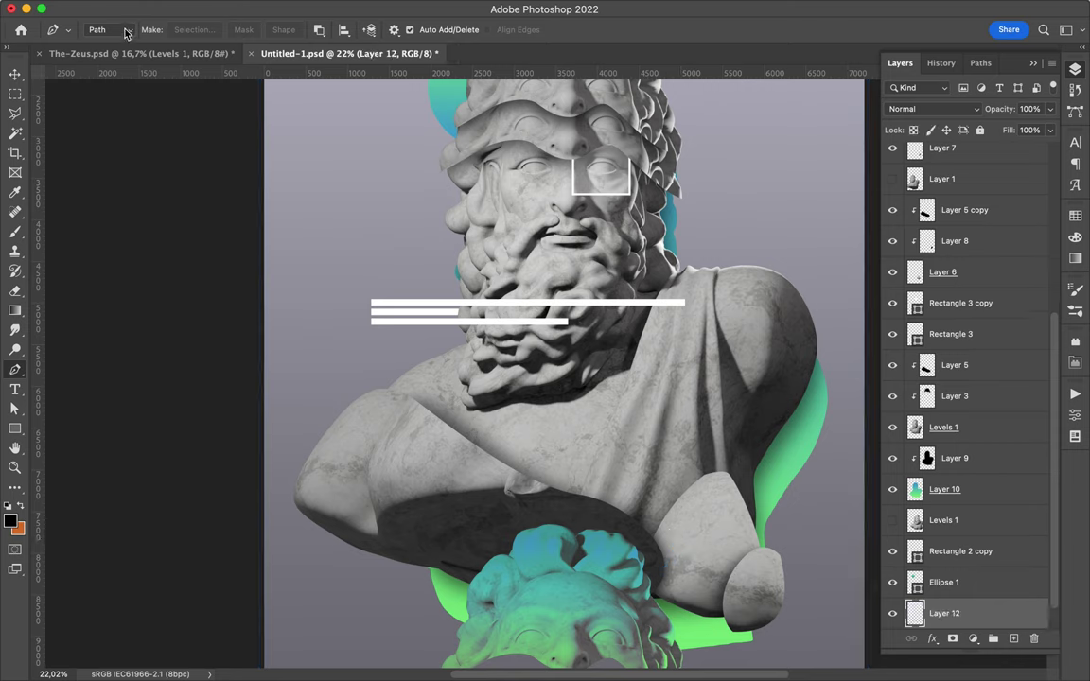
click(110, 29)
click(106, 48)
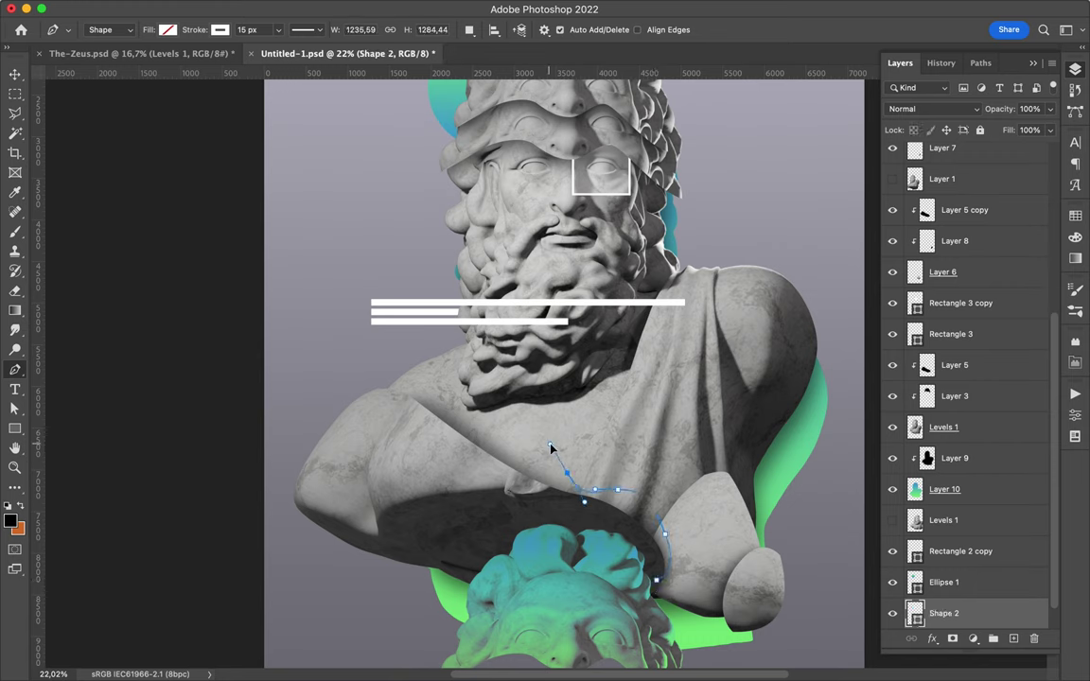
click(167, 29)
click(133, 54)
mouse_move(946, 612)
mouse_down()
mouse_move(966, 535)
mouse_move(937, 210)
mouse_up()
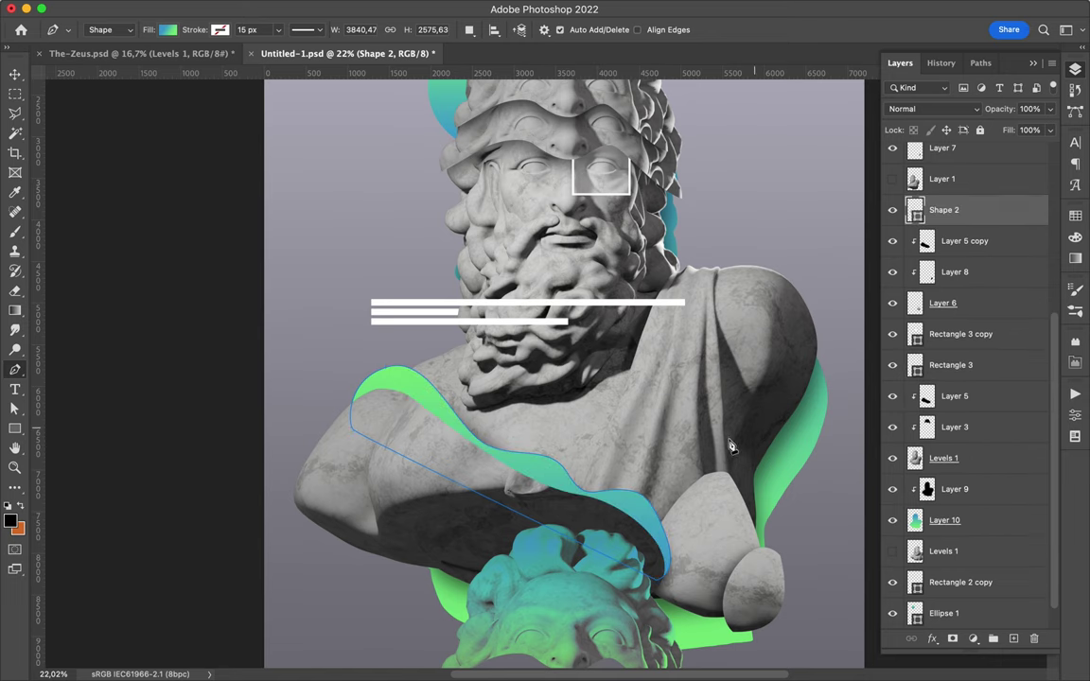
Step: Select the background rectangle and bring up its gradient fill settings
key(a)
click(685, 420)
scroll(692, 305, down, 2)
click(225, 29)
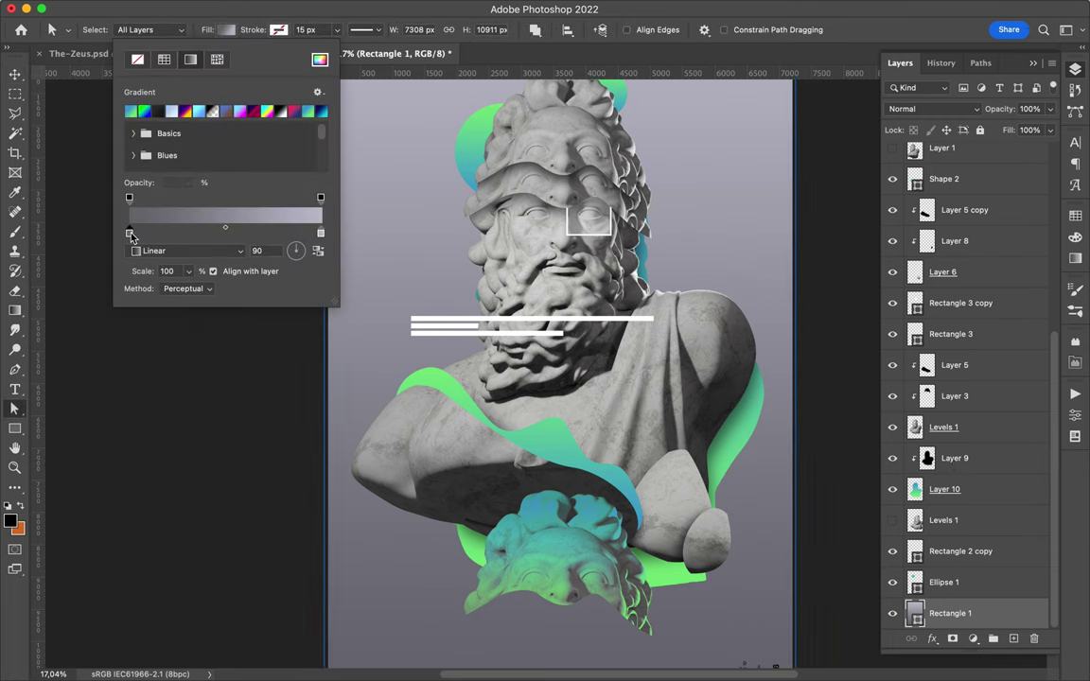
Step: Change both background gradient stops to grey
double_click(129, 231)
click(647, 382)
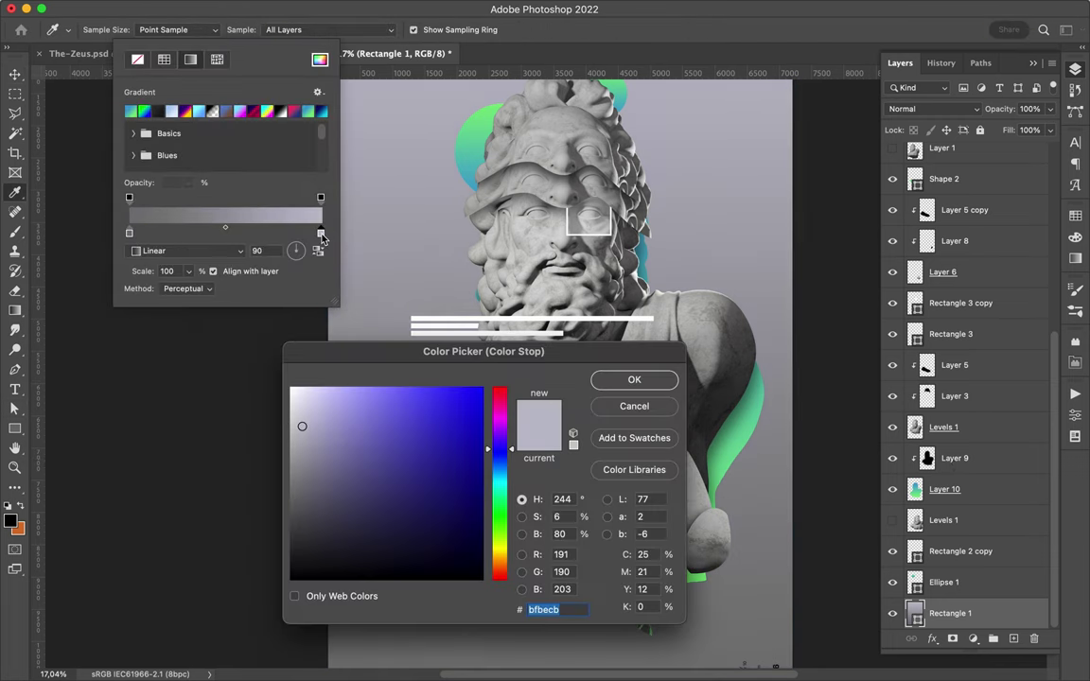
double_click(321, 232)
click(632, 379)
Step: Shrink the small gradient circle further
scroll(534, 203, up, 2)
scroll(534, 203, up, 1)
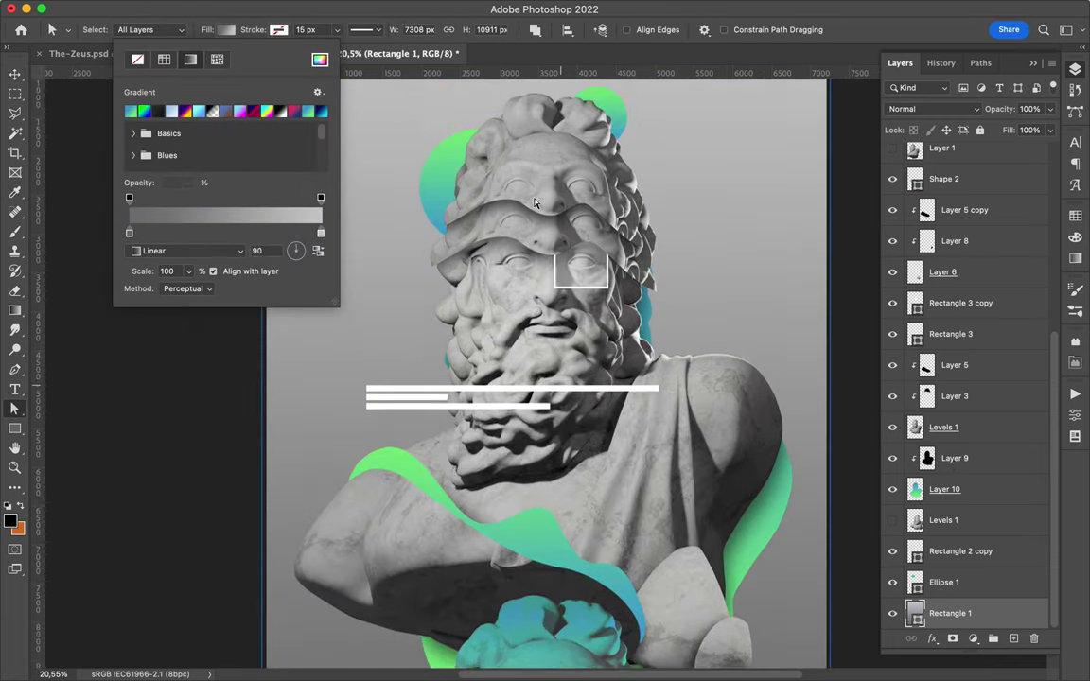
drag(470, 351, 457, 362)
key(Return)
scroll(640, 205, up, 2)
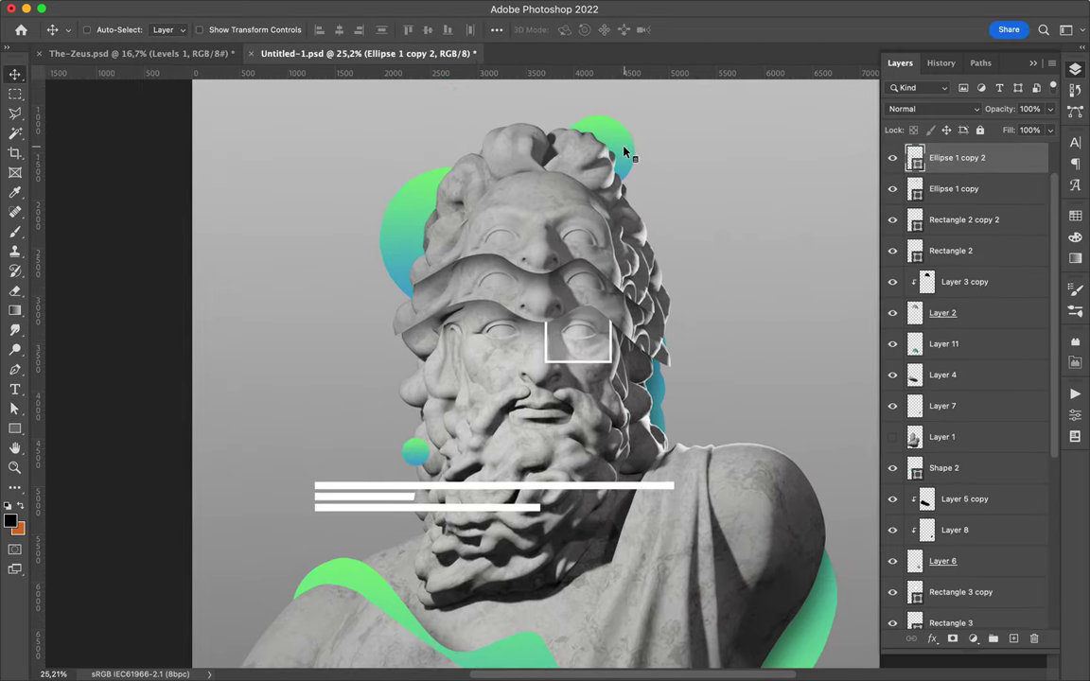
scroll(645, 133, down, 4)
scroll(647, 136, down, 3)
scroll(964, 567, down, 5)
Step: Copy the background rectangle to the top of the stack with a green-blue gradient fill
click(970, 613)
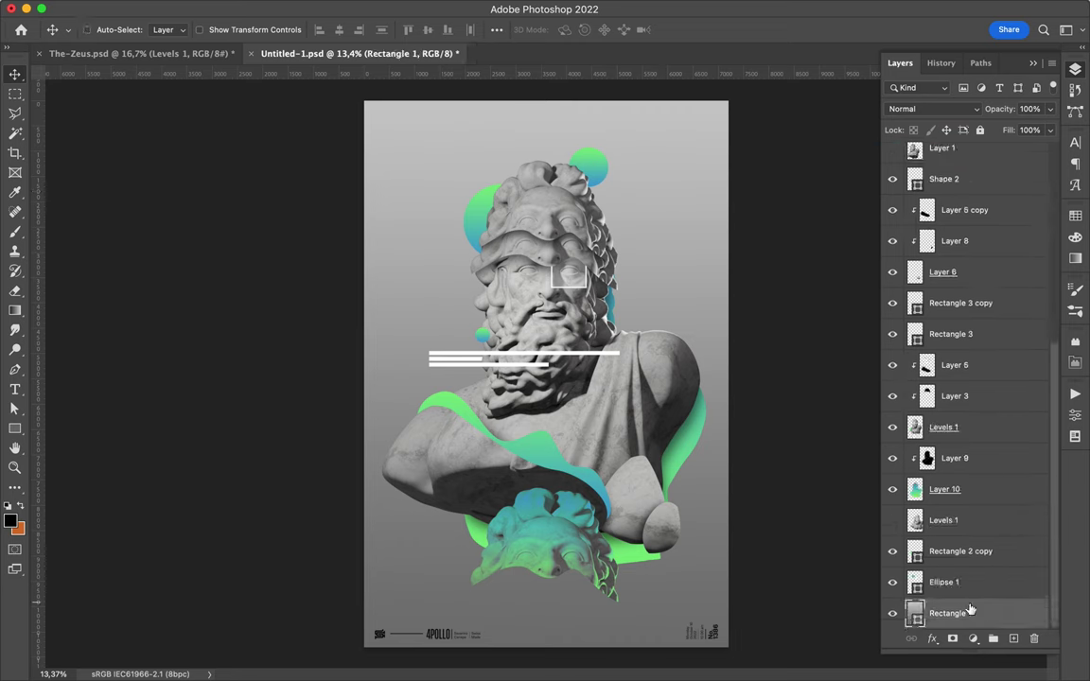
drag(945, 613, 956, 151)
key(a)
click(225, 29)
click(189, 109)
Step: Set the overlay's blend mode to Divide and place a small circle at the statue's lower right
click(931, 108)
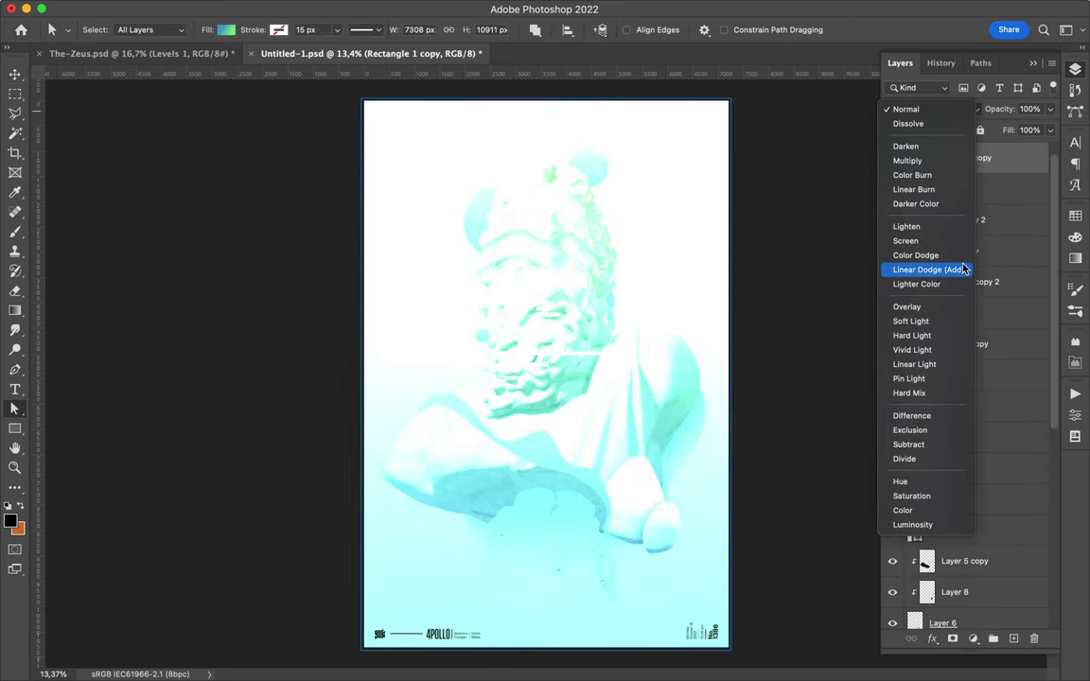
key(Escape)
click(932, 108)
click(939, 459)
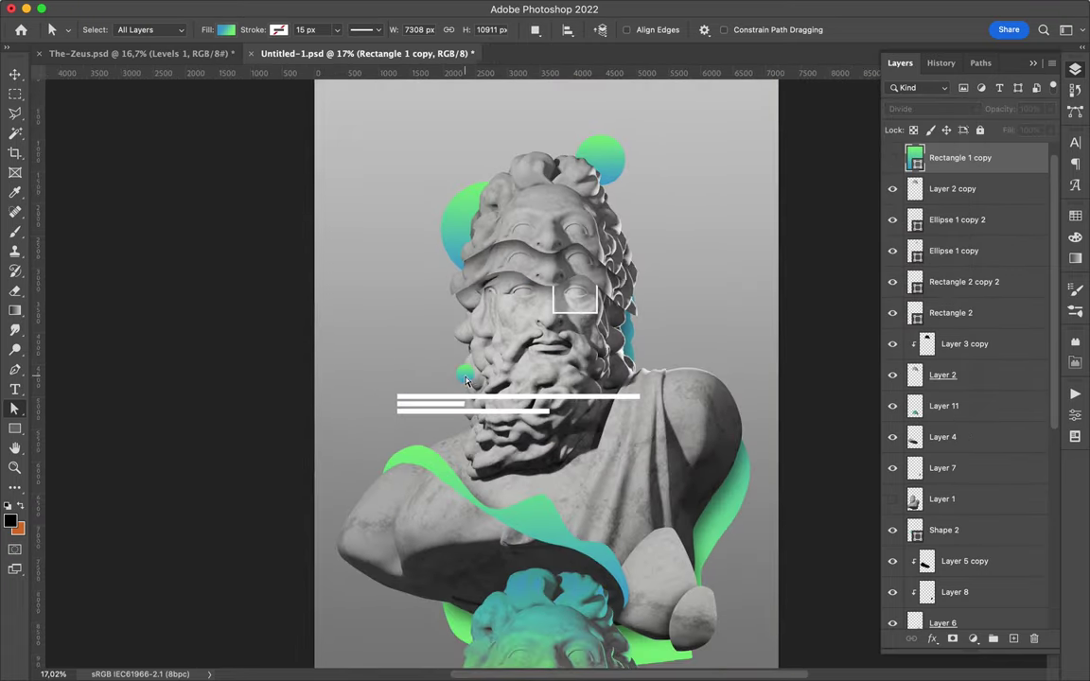
drag(719, 632, 719, 631)
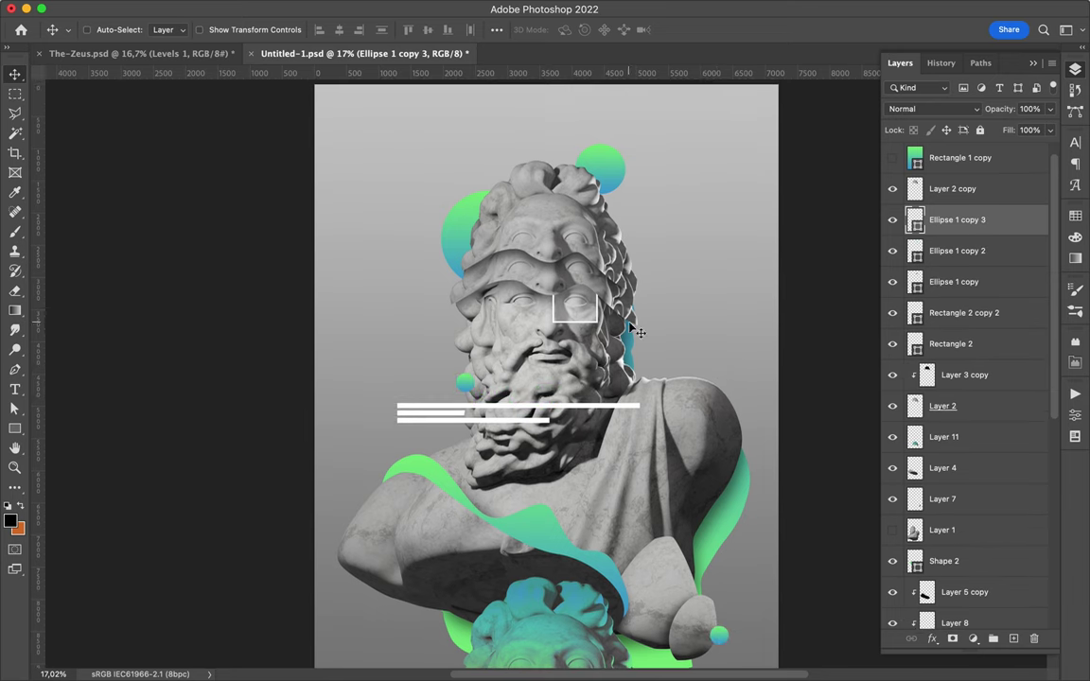
Step: Draw a tall rectangle over the top of the head and stretch it taller
key(u)
drag(489, 163, 530, 267)
click(167, 29)
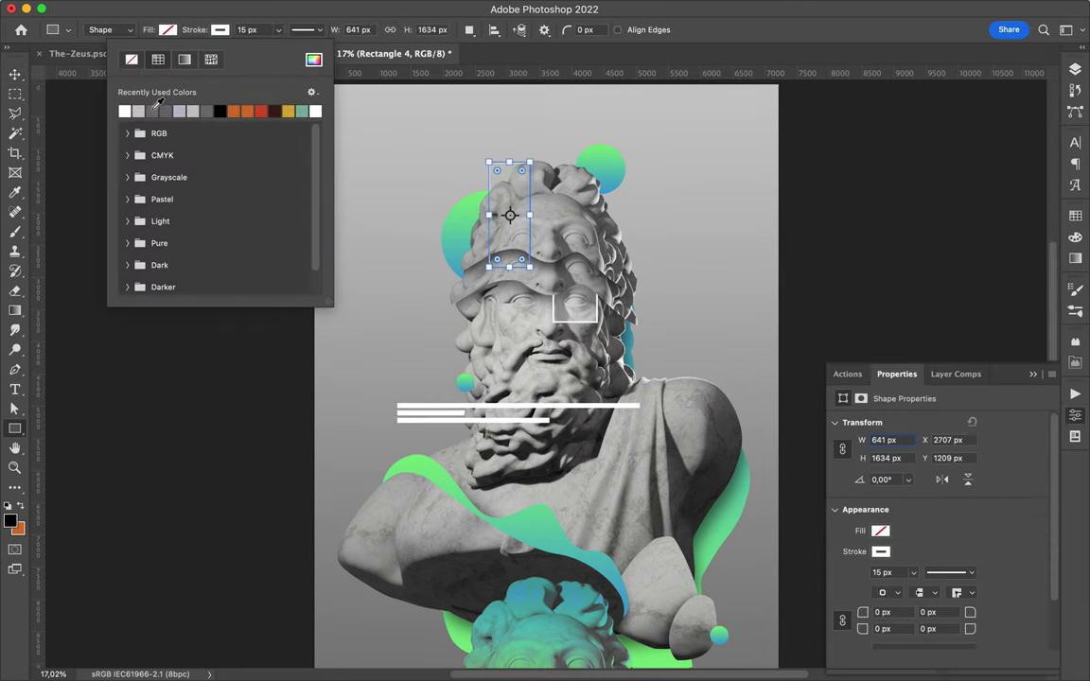
key(Escape)
drag(509, 163, 508, 132)
Step: Select the rectangle's path and check its white outline stroke width
key(v)
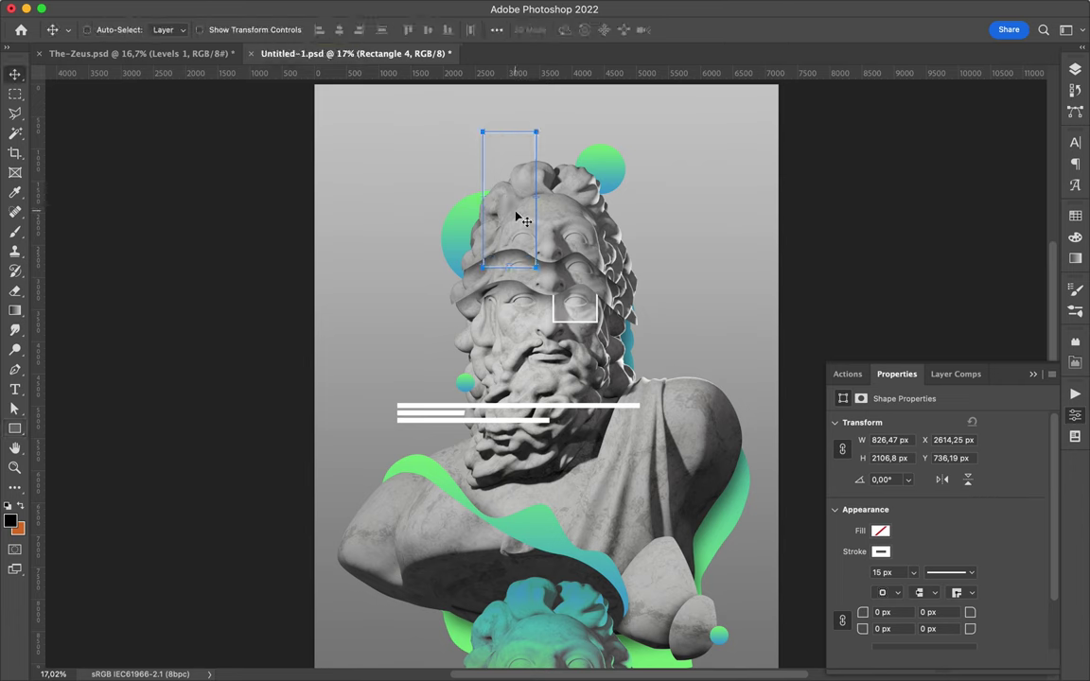
key(a)
click(323, 30)
key(Return)
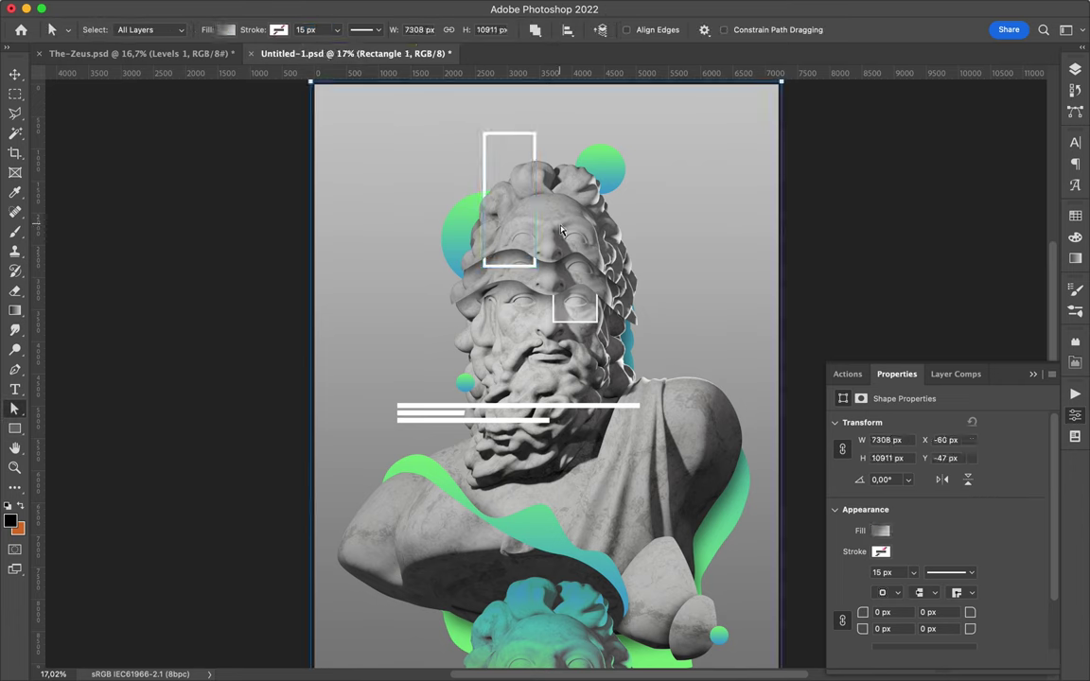
key(v)
Step: Move Rectangle 4 above Layer 2 copy and mask it with the head's outline selection
key(F7)
drag(942, 241, 938, 225)
ctrl+click(917, 240)
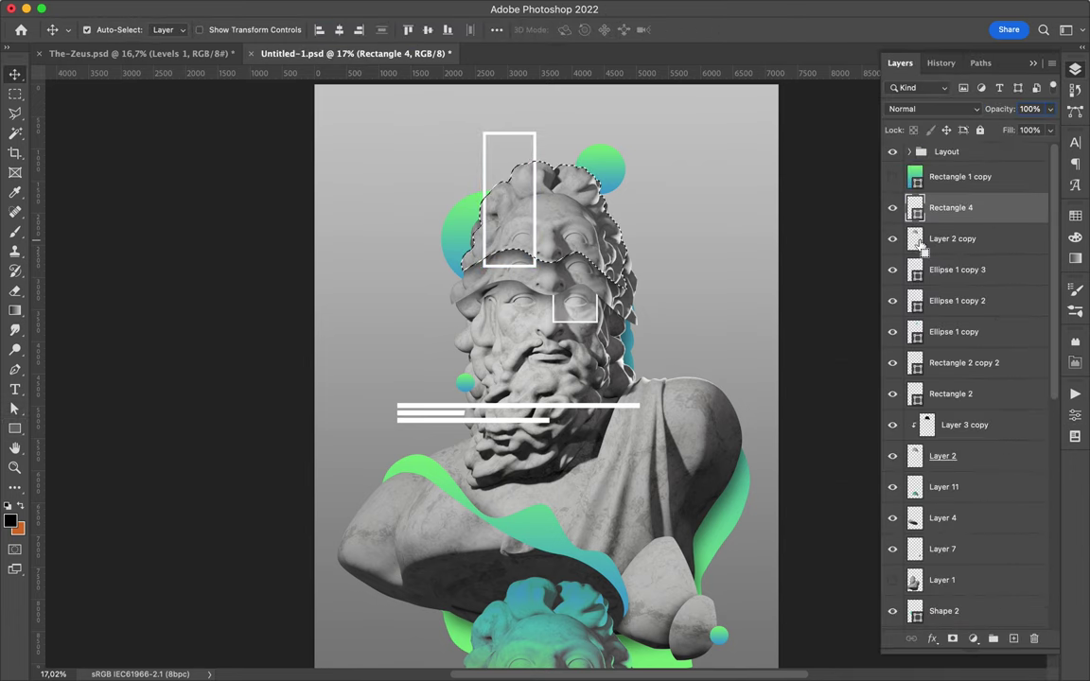
click(951, 638)
key(e)
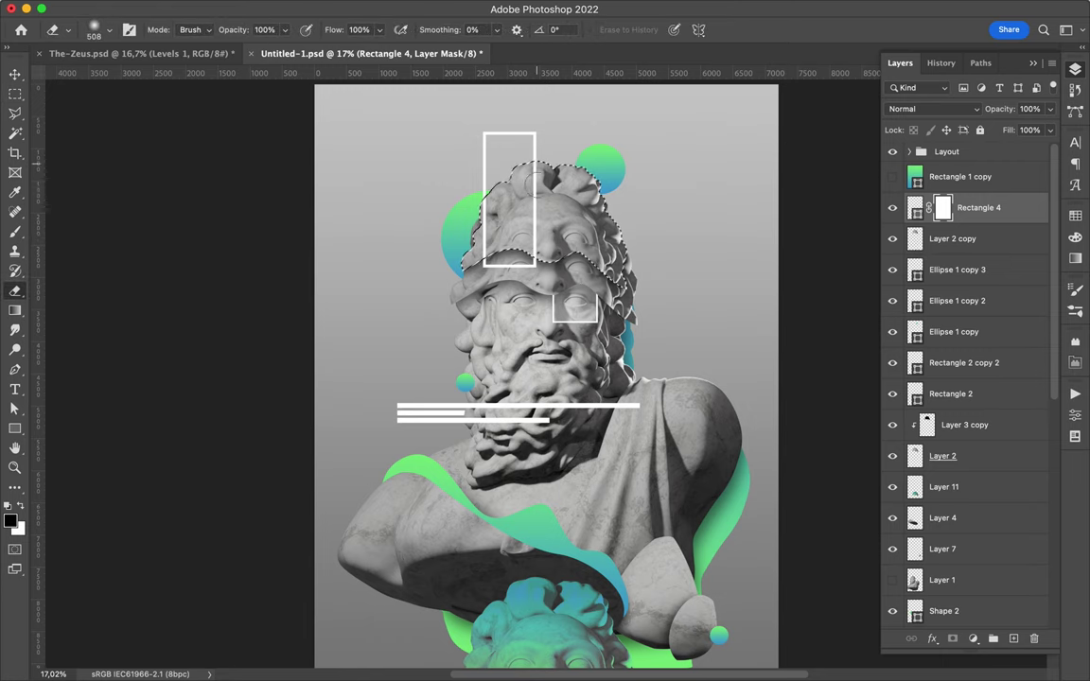
key(w)
key(b)
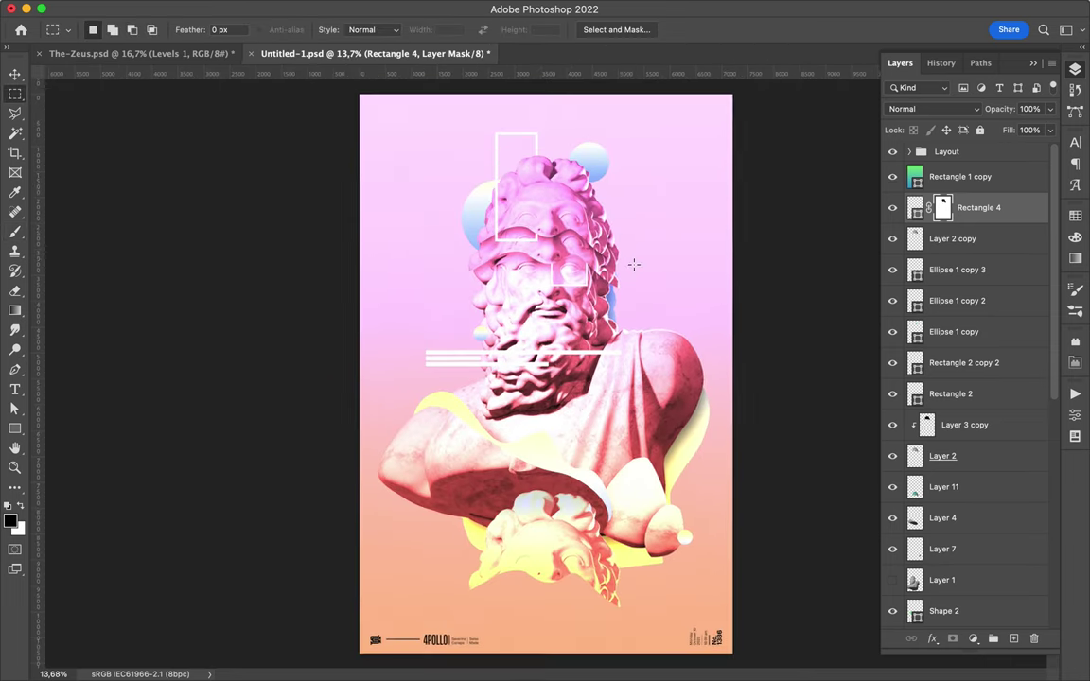
Step: Add a Levels 2 adjustment with midtones at 0.81, then toggle its visibility to compare
click(973, 638)
click(961, 397)
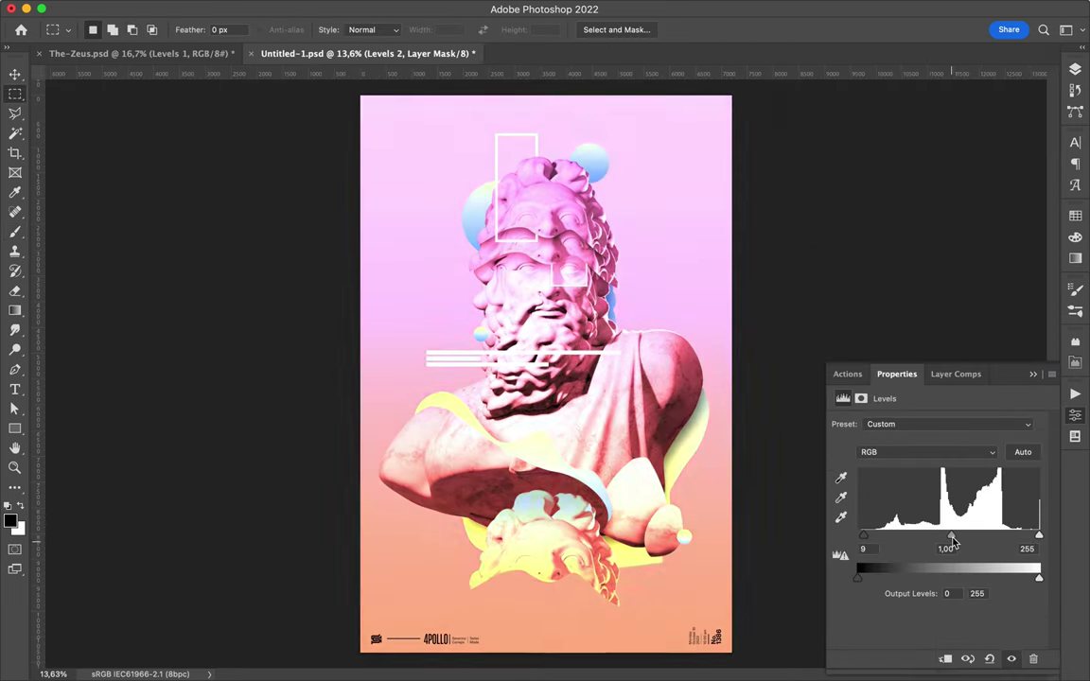
drag(953, 541, 964, 543)
click(1074, 71)
click(892, 209)
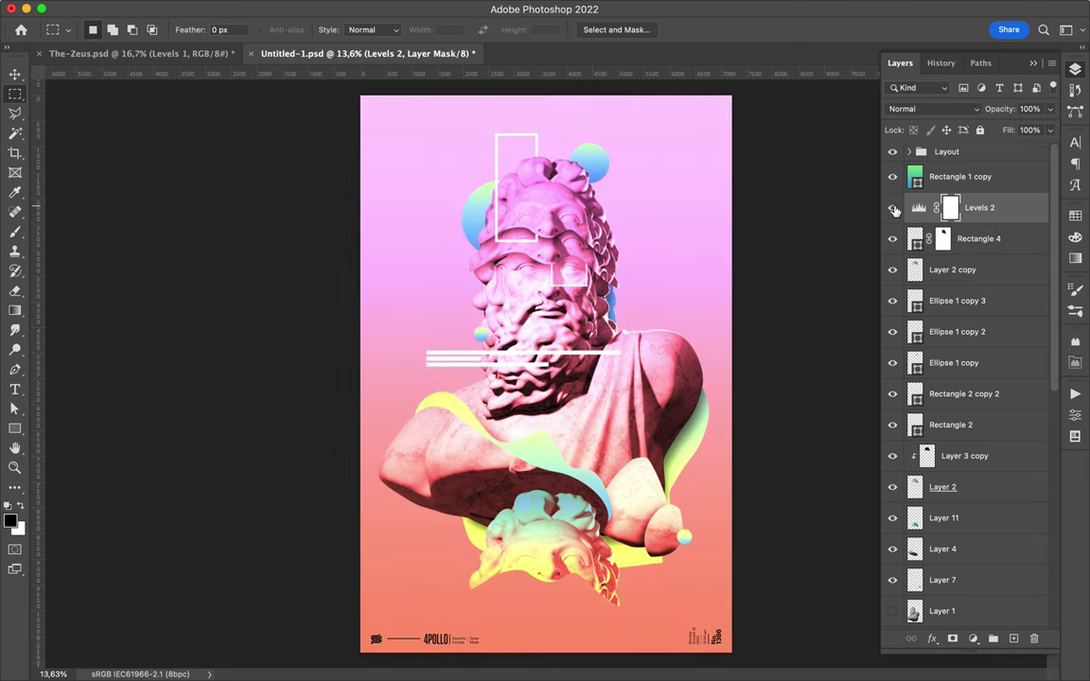